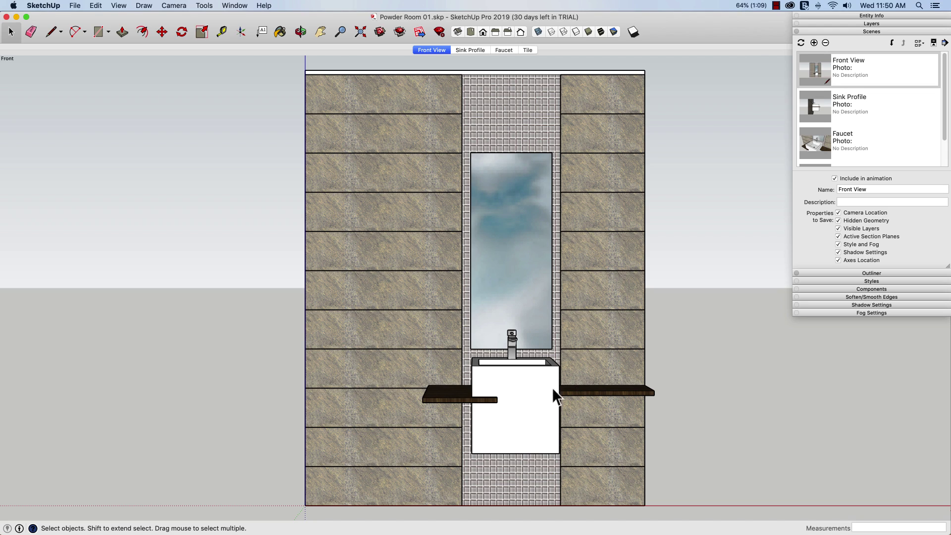
Preview the Sink Profile, Faucet and Tile scenes of Powder Room 01, then return to Front View.
{"action": "left_click", "coordinate": [471, 50]}
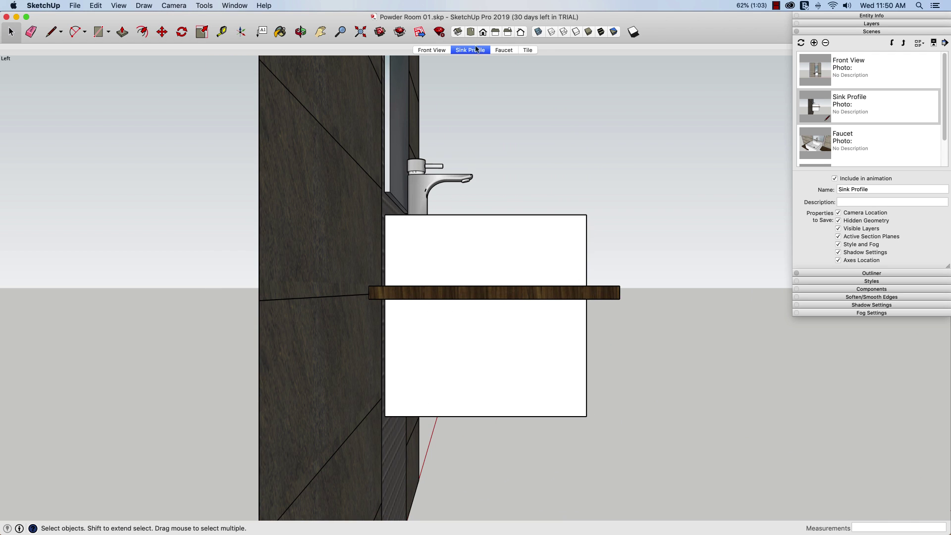
{"action": "left_click", "coordinate": [503, 50]}
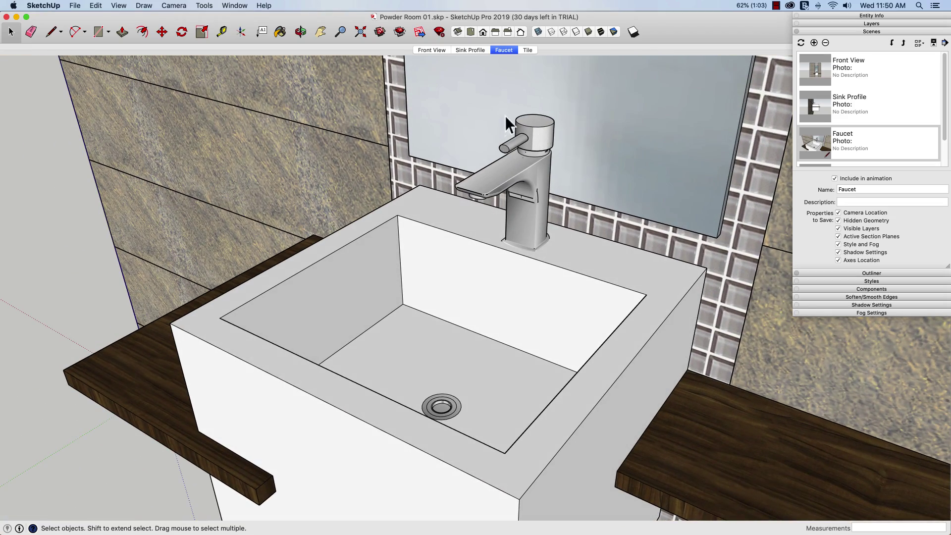
{"action": "left_click", "coordinate": [527, 50]}
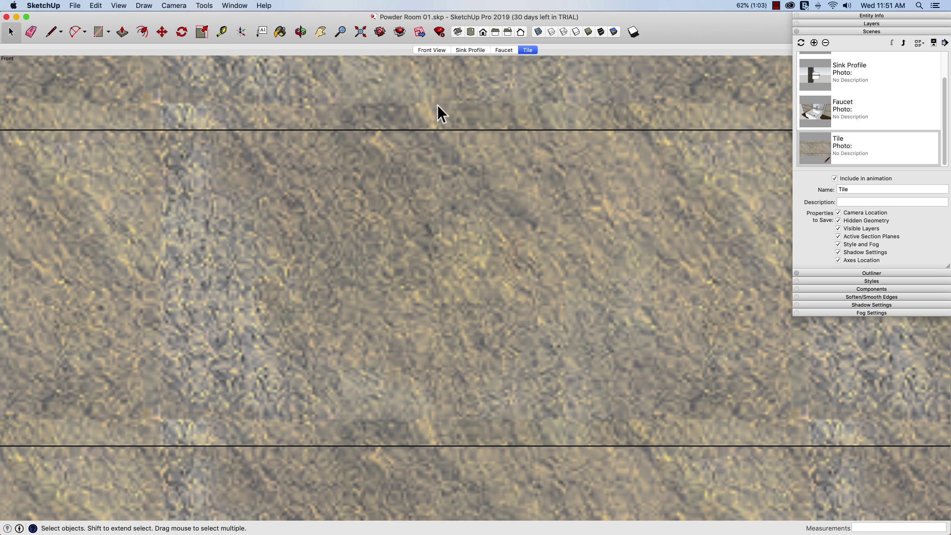
{"action": "left_click", "coordinate": [429, 50]}
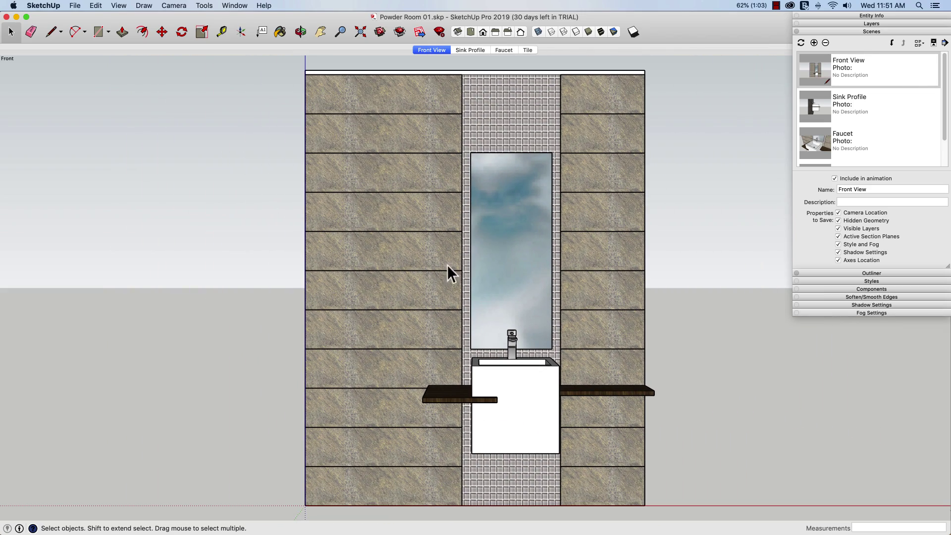
Switch to the Powder Room 02 model and preview its Sink Profile, Faucet and Tile scenes.
{"action": "left_click", "coordinate": [236, 6]}
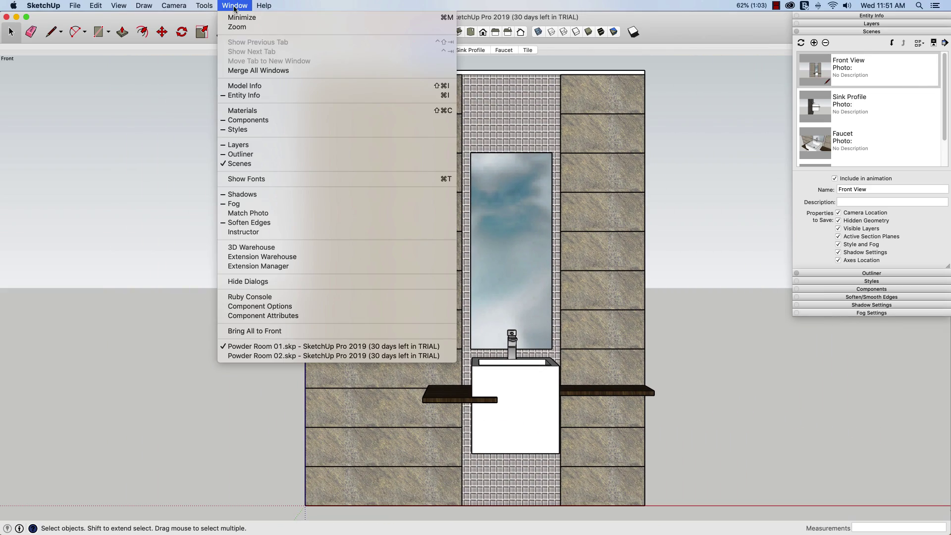
{"action": "left_click", "coordinate": [308, 356]}
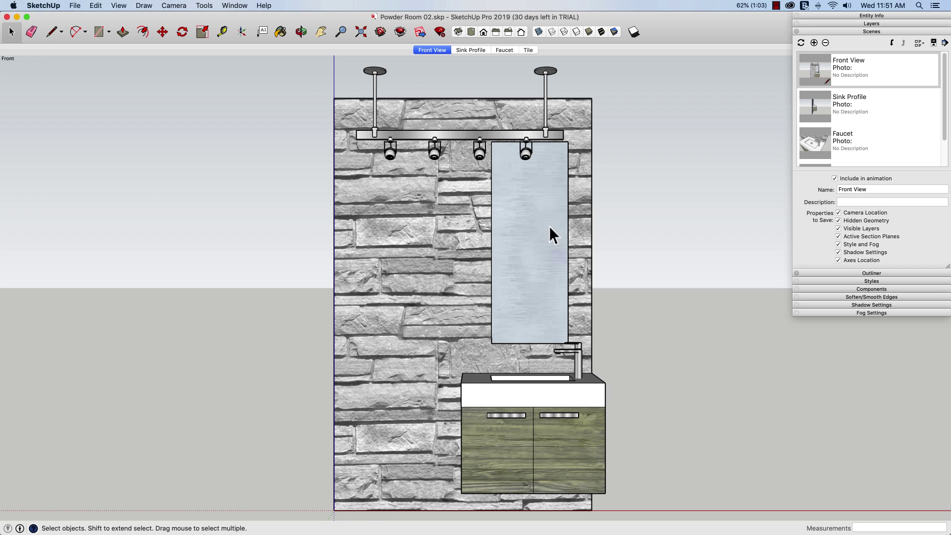
{"action": "left_click", "coordinate": [469, 51]}
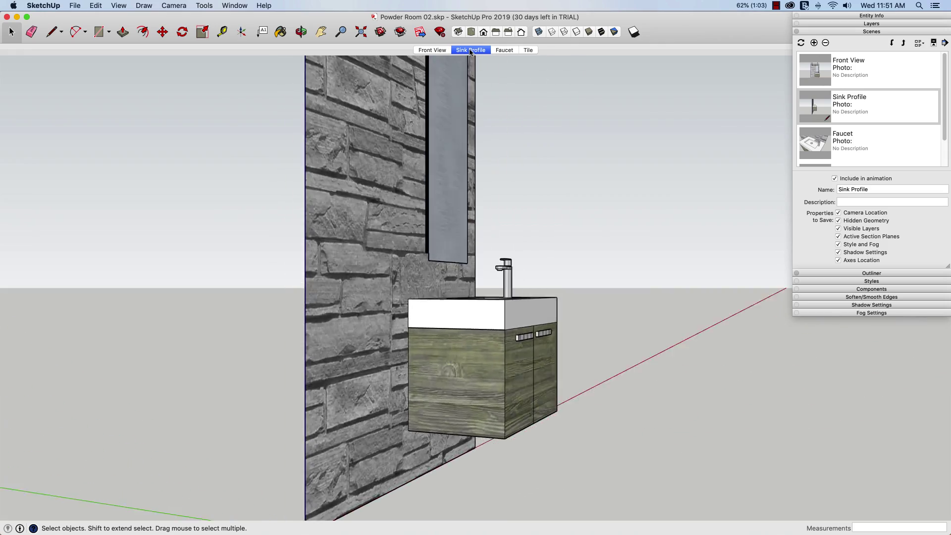
{"action": "left_click", "coordinate": [501, 52]}
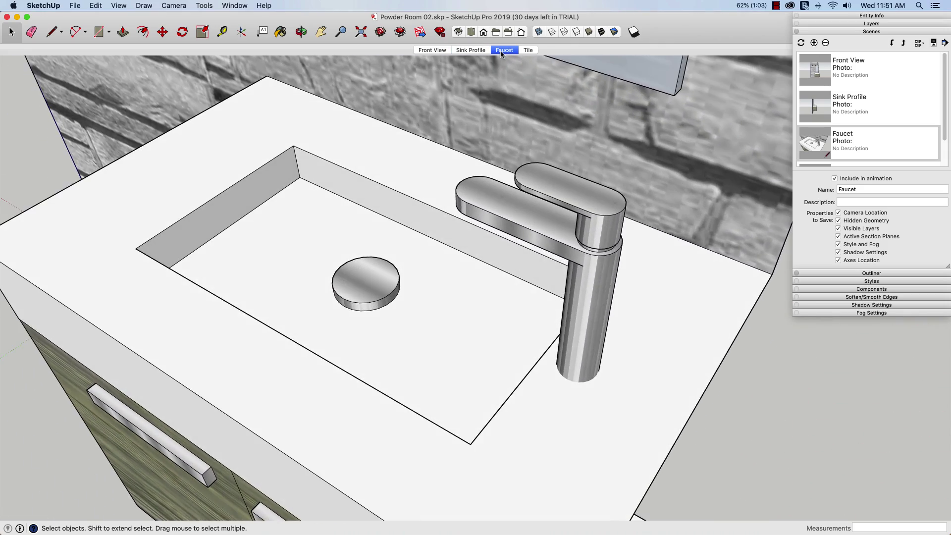
{"action": "left_click", "coordinate": [528, 51]}
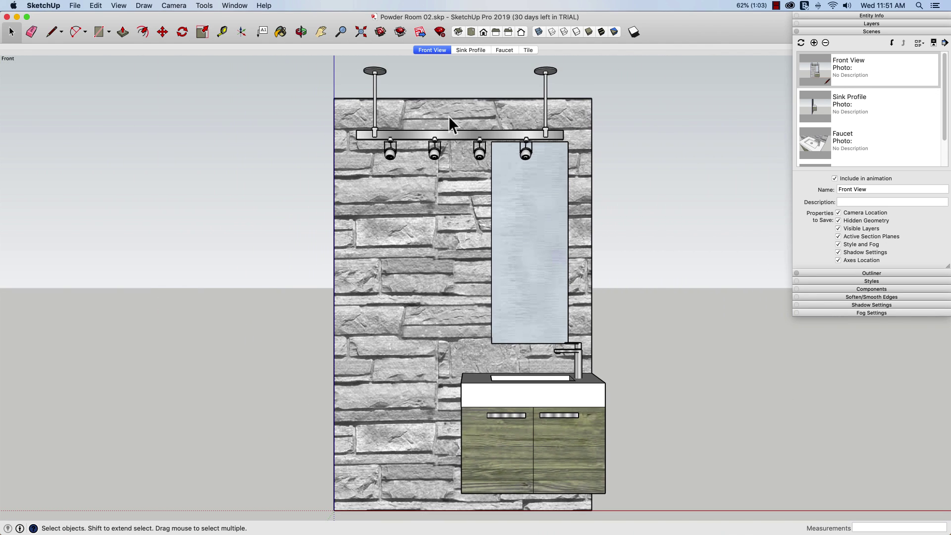
Return to Powder Room 01, then create a new LayOut document from the Letter Portrait div4 template.
{"action": "left_click", "coordinate": [234, 5]}
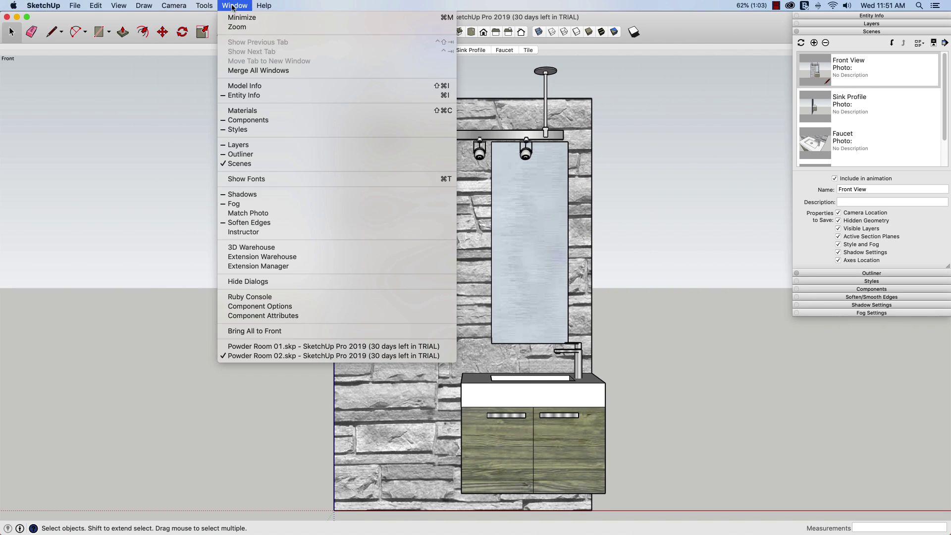
{"action": "left_click", "coordinate": [277, 346]}
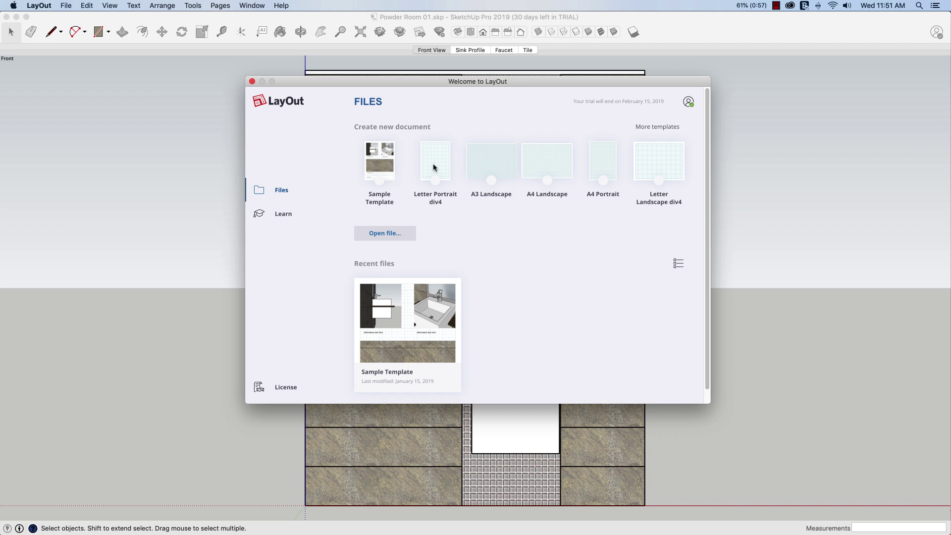
{"action": "left_click", "coordinate": [435, 168]}
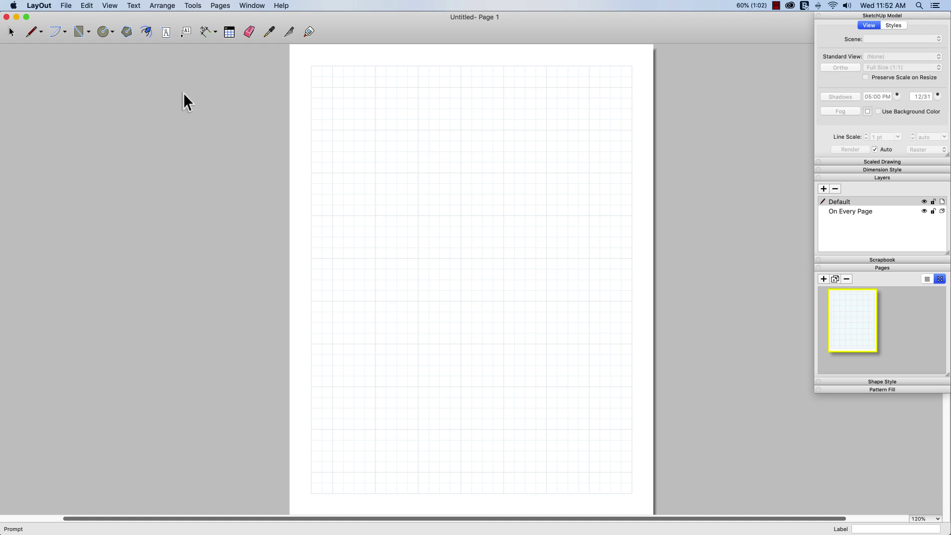
Draw a trial rectangle along the bottom margin, then undo it.
{"action": "left_click", "coordinate": [166, 32]}
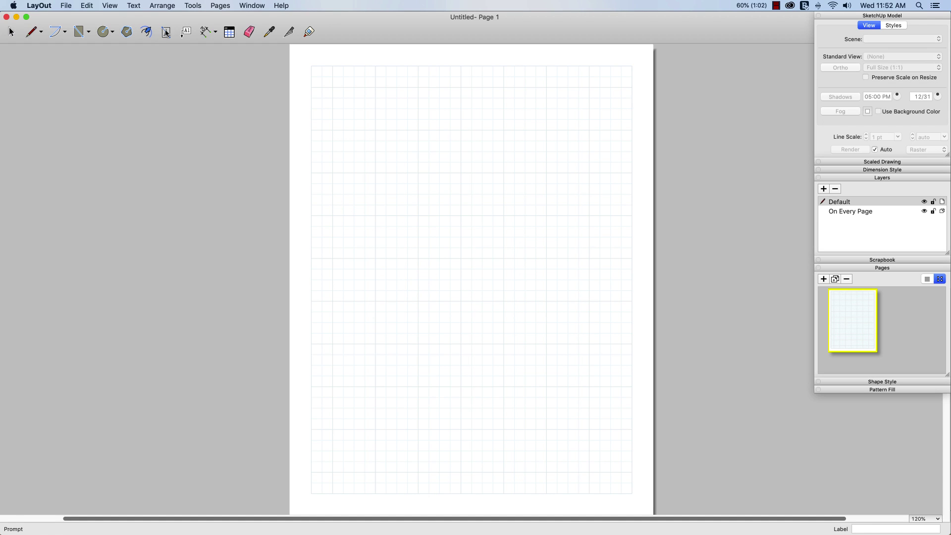
{"action": "left_click", "coordinate": [311, 494]}
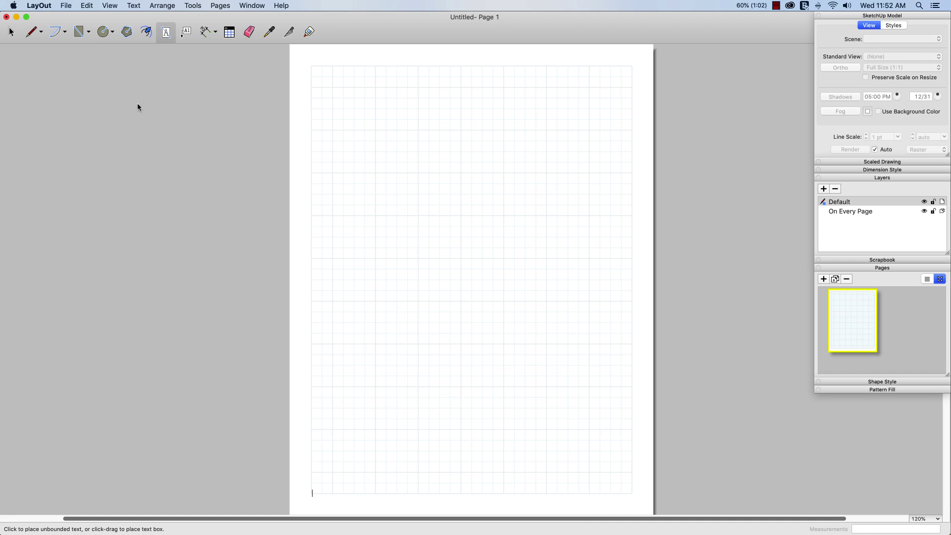
{"action": "left_click", "coordinate": [79, 32]}
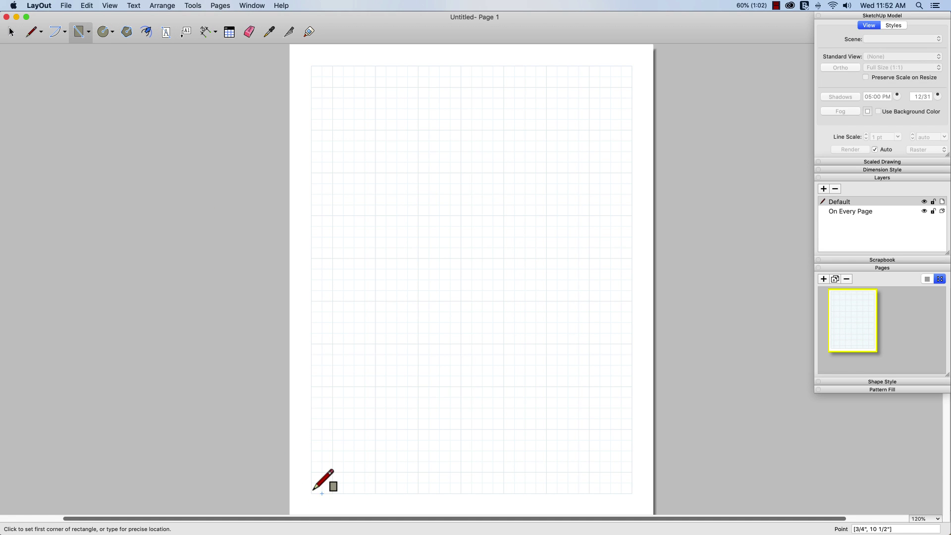
{"action": "left_click", "coordinate": [311, 493]}
{"action": "left_click", "coordinate": [632, 429]}
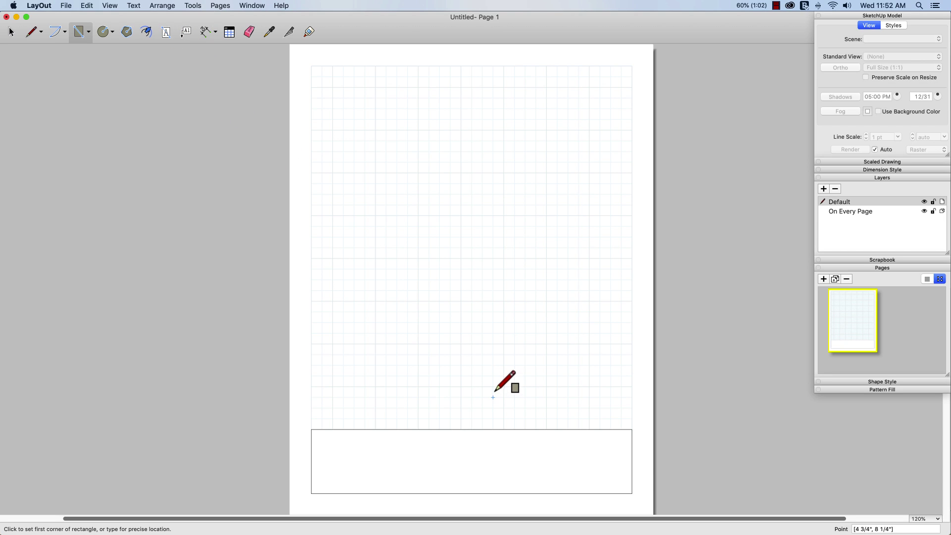
{"action": "key", "text": "super+z"}
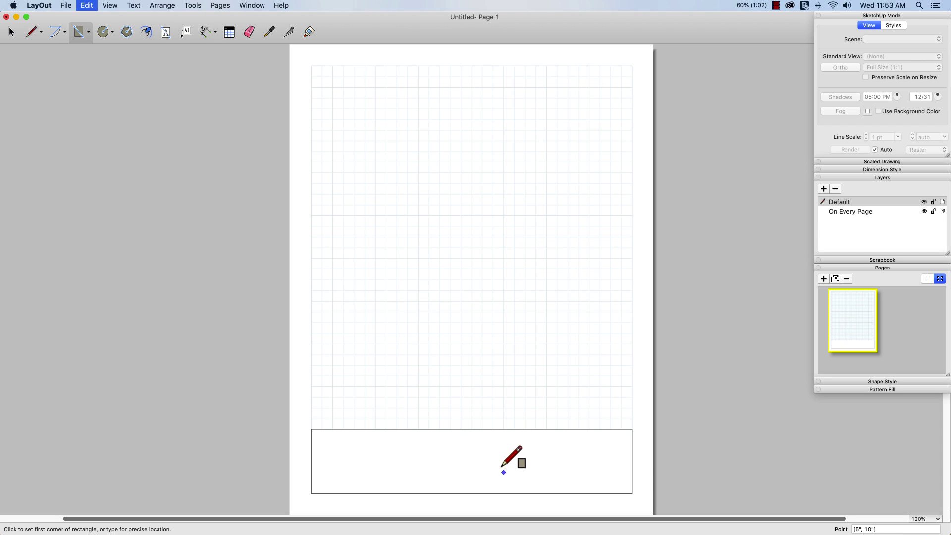
On the On Every Page layer, draw the footer box along the bottom margin.
{"action": "left_click", "coordinate": [851, 213]}
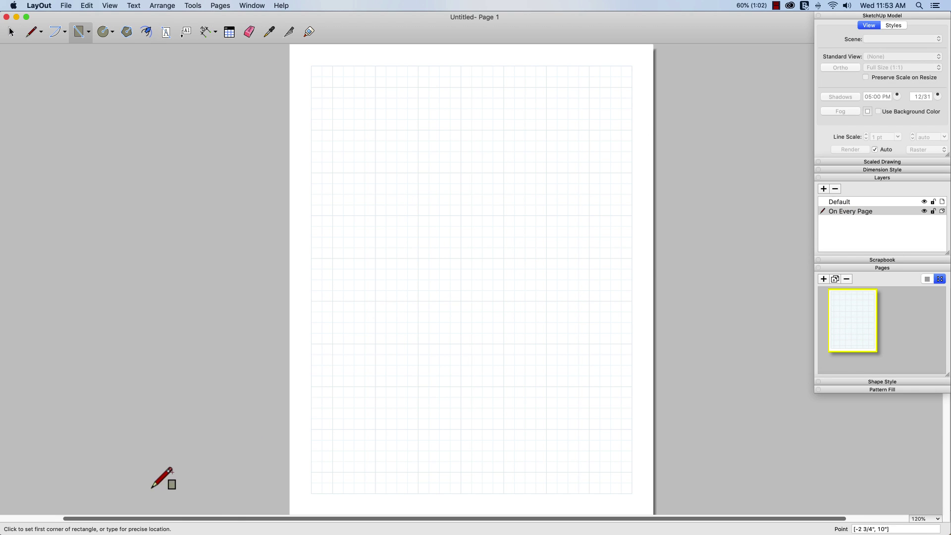
{"action": "left_click", "coordinate": [311, 493]}
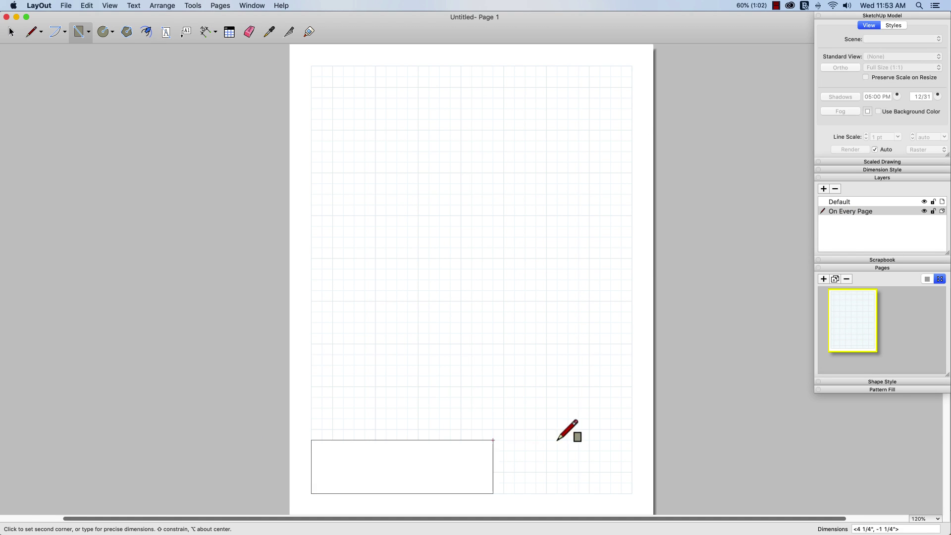
{"action": "left_click", "coordinate": [632, 429]}
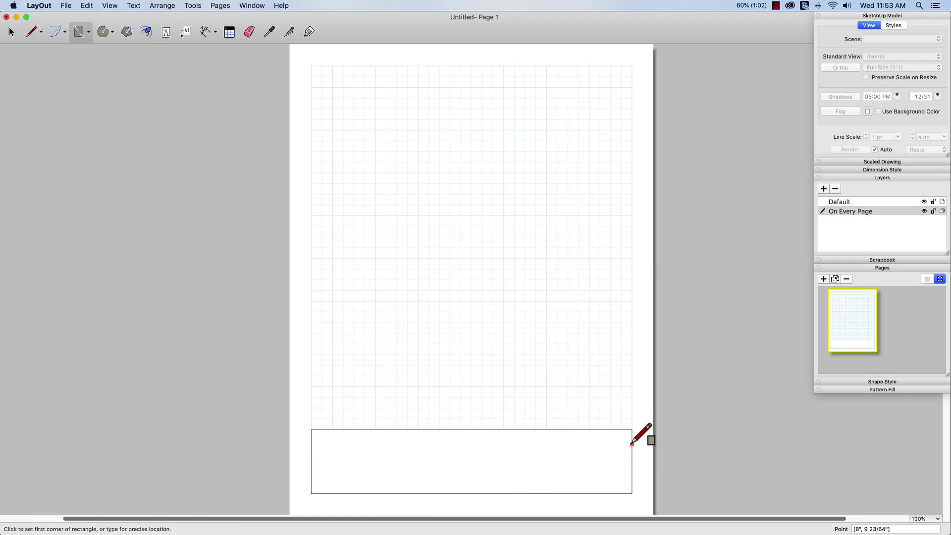
Write 'A bunch of important information goes here' inside the footer box and add page 2.
{"action": "left_click", "coordinate": [166, 32]}
{"action": "left_click", "coordinate": [329, 476]}
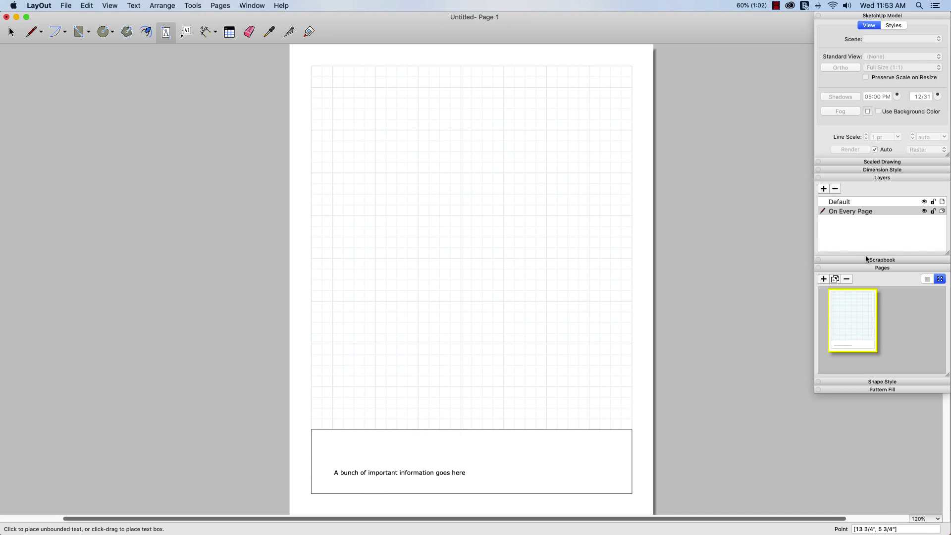
{"action": "left_click", "coordinate": [824, 280]}
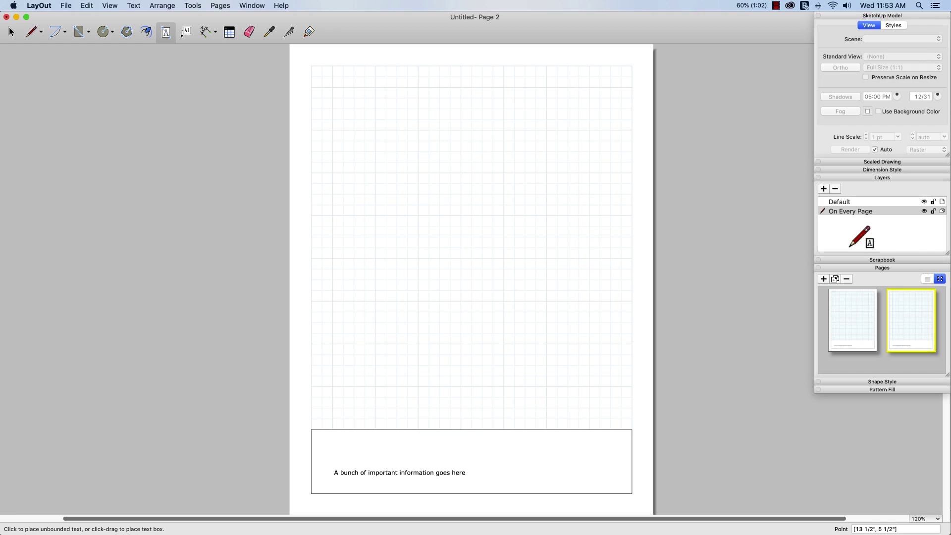
On the Default layer of page 1, insert the Powder Room 01 model.
{"action": "left_click", "coordinate": [865, 202]}
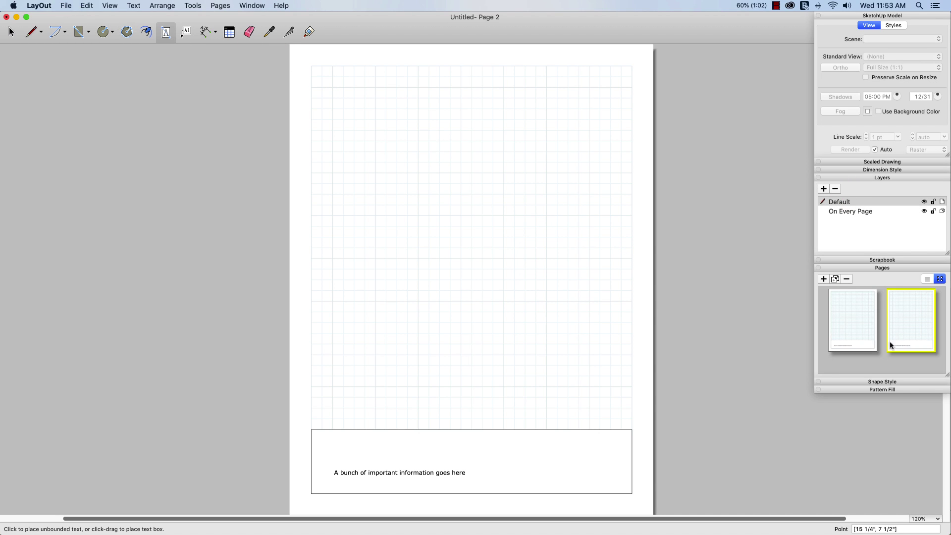
{"action": "left_click", "coordinate": [849, 331]}
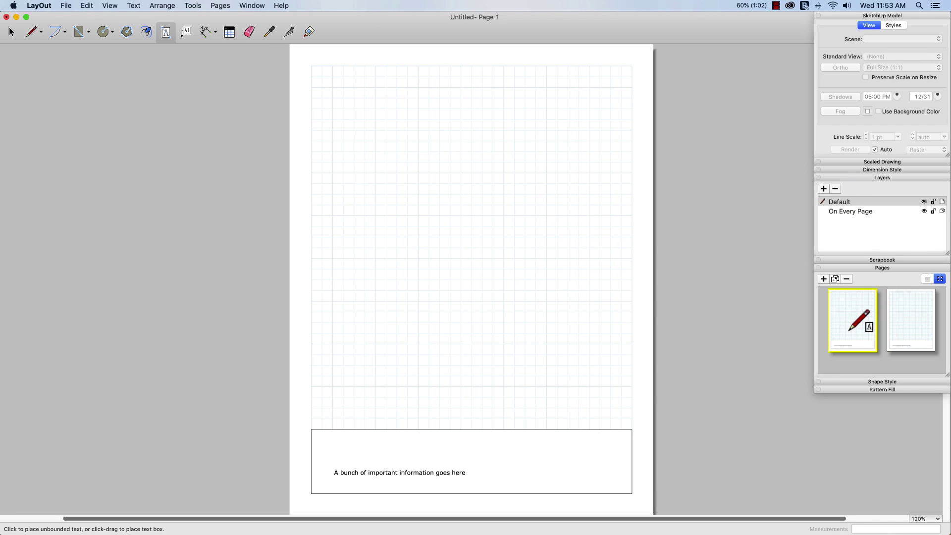
{"action": "left_click", "coordinate": [68, 6]}
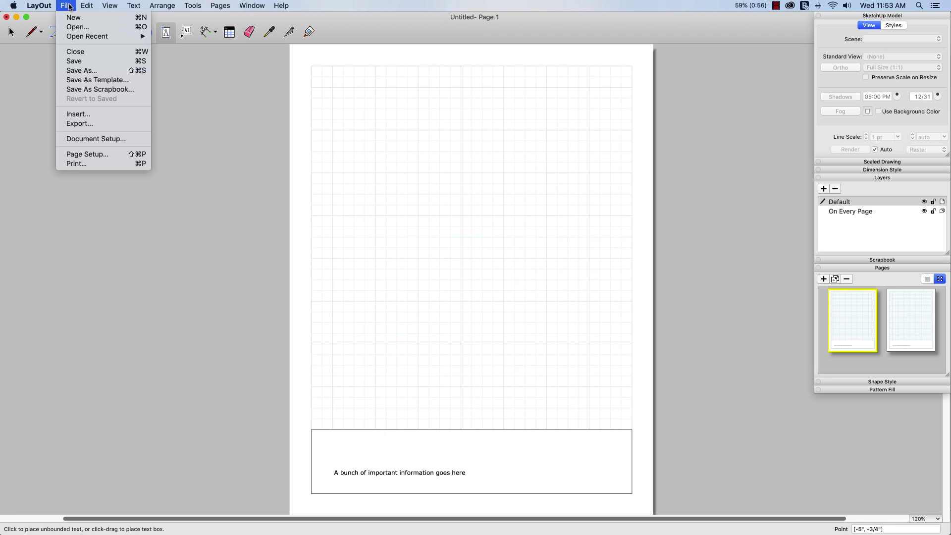
{"action": "left_click", "coordinate": [85, 115]}
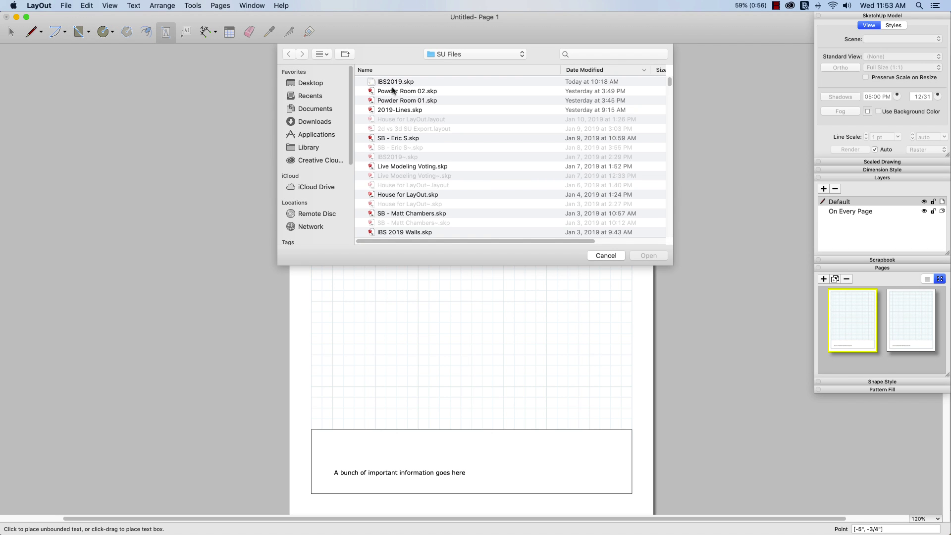
{"action": "left_click", "coordinate": [391, 100]}
{"action": "left_click", "coordinate": [648, 255]}
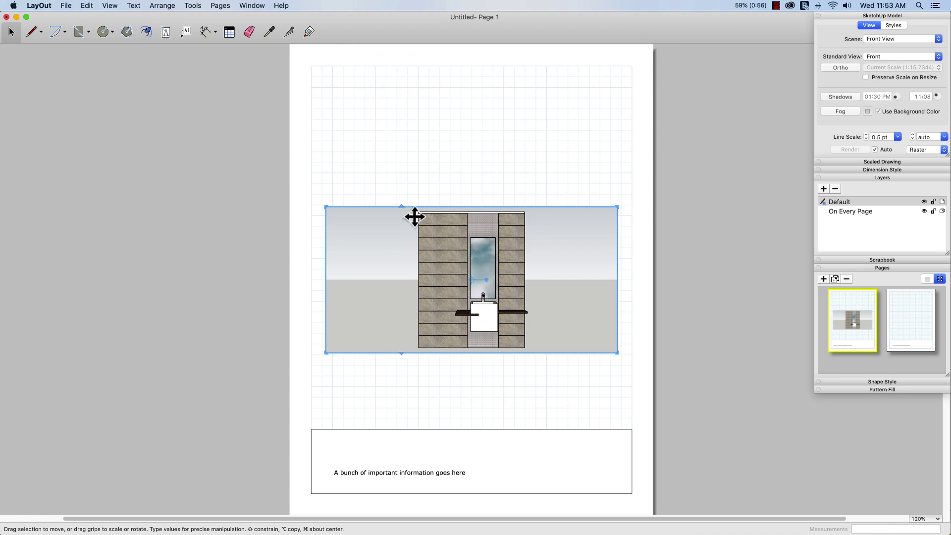
Stretch the viewport to both side margins and down to the footer box, then adjust its context-menu options.
{"action": "left_click_drag", "start_coordinate": [426, 206], "coordinate": [438, 70]}
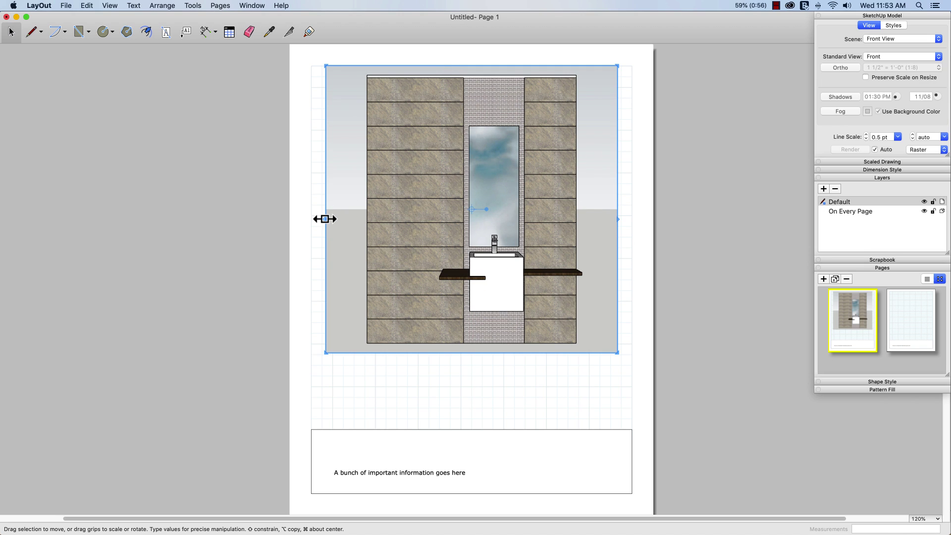
{"action": "left_click_drag", "start_coordinate": [325, 216], "coordinate": [311, 219]}
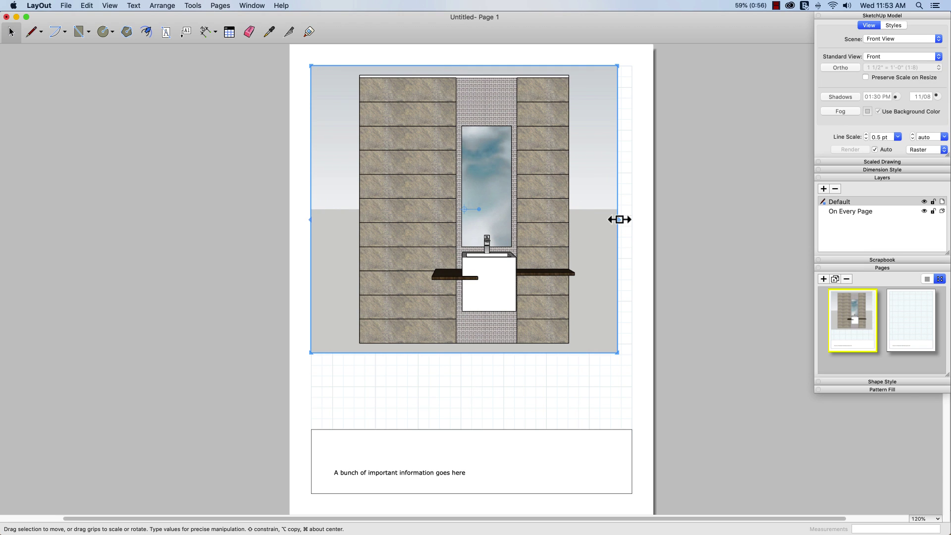
{"action": "left_click_drag", "start_coordinate": [619, 220], "coordinate": [632, 219]}
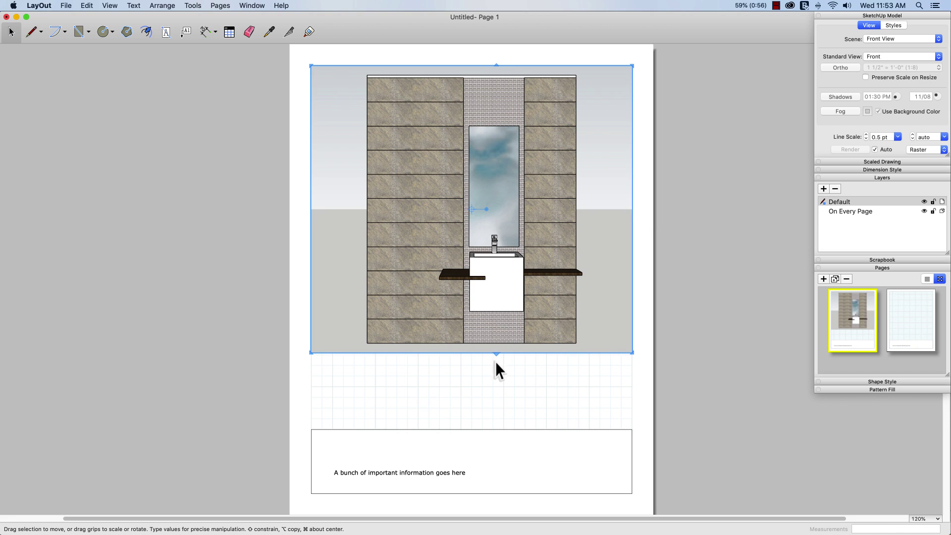
{"action": "left_click_drag", "start_coordinate": [496, 354], "coordinate": [498, 428]}
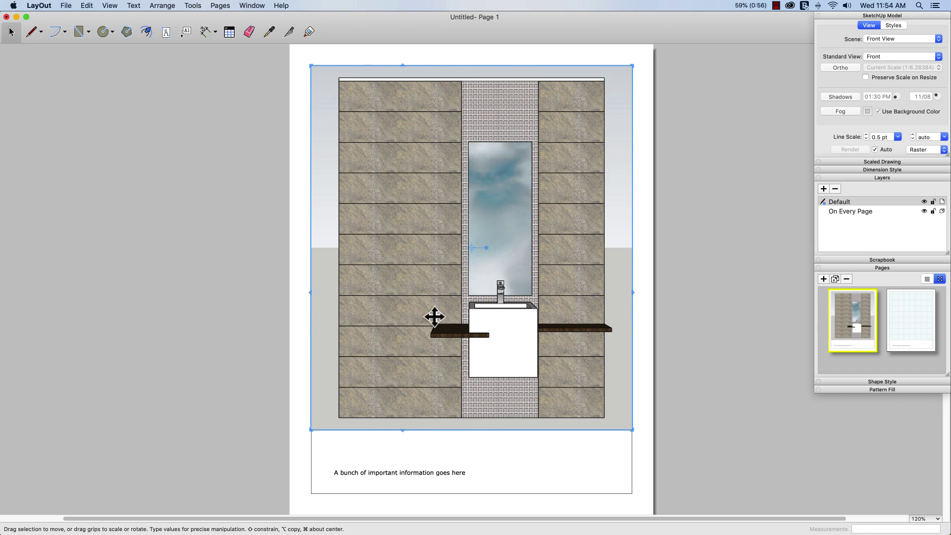
{"action": "right_click", "coordinate": [406, 259]}
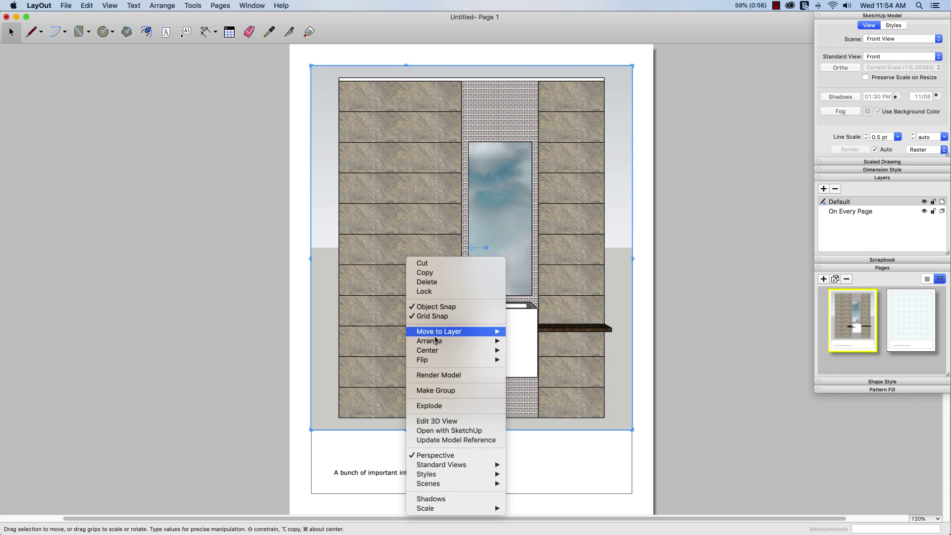
{"action": "mouse_move", "coordinate": [459, 487]}
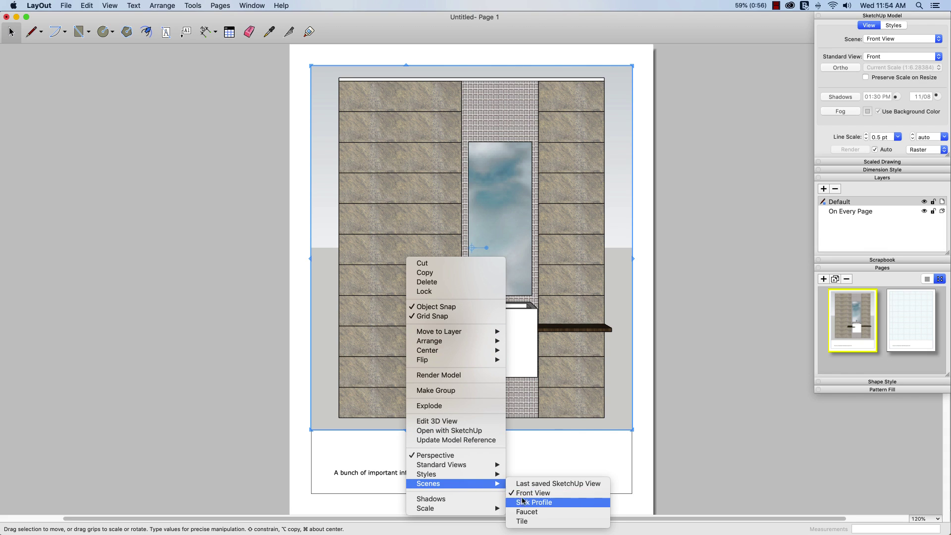
{"action": "left_click", "coordinate": [530, 502]}
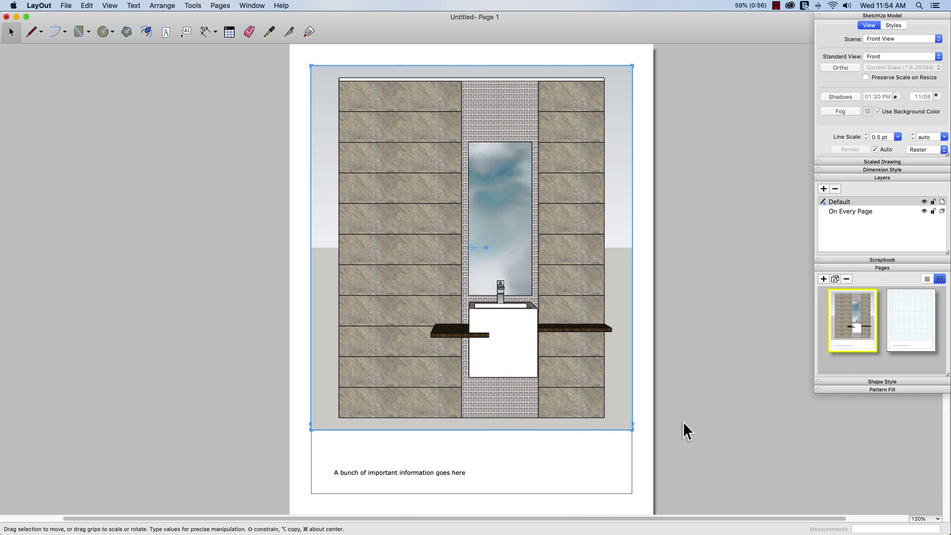
Copy the Page 1 front-view viewport onto Page 2 and shrink it into the top-left corner.
{"action": "left_click", "coordinate": [912, 325]}
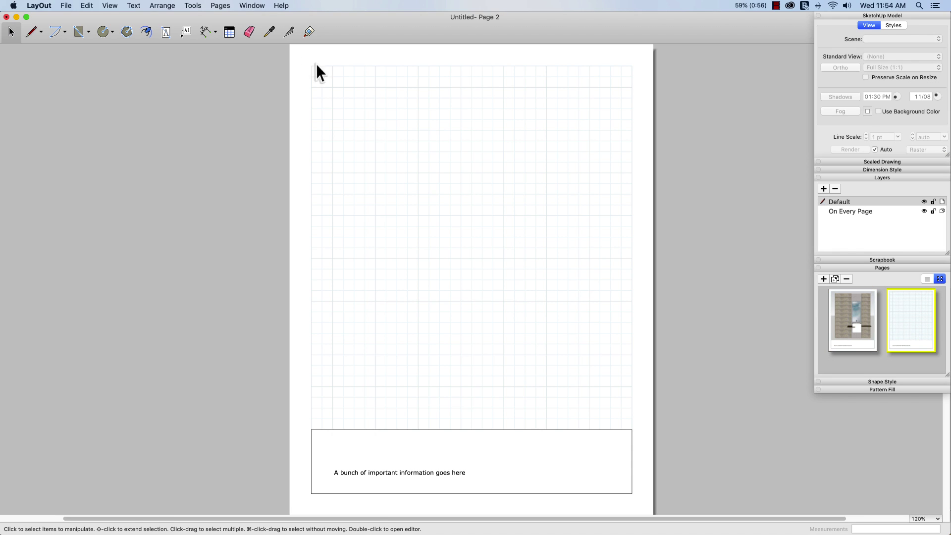
{"action": "left_click", "coordinate": [859, 315]}
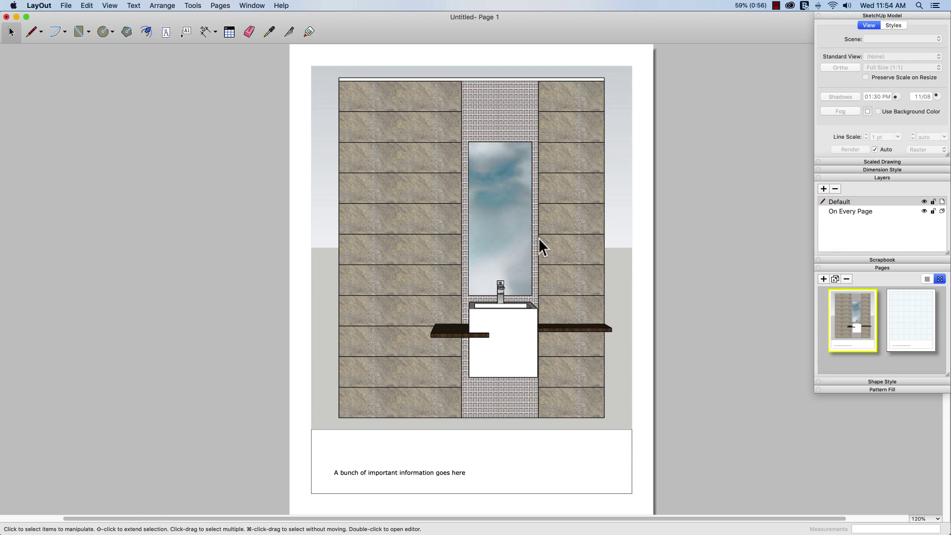
{"action": "left_click", "coordinate": [525, 237]}
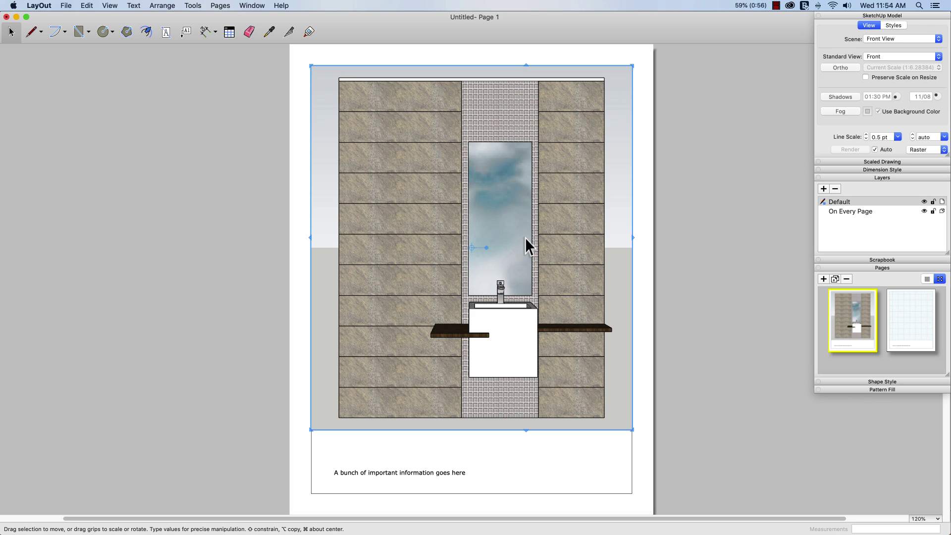
{"action": "left_click", "coordinate": [913, 322]}
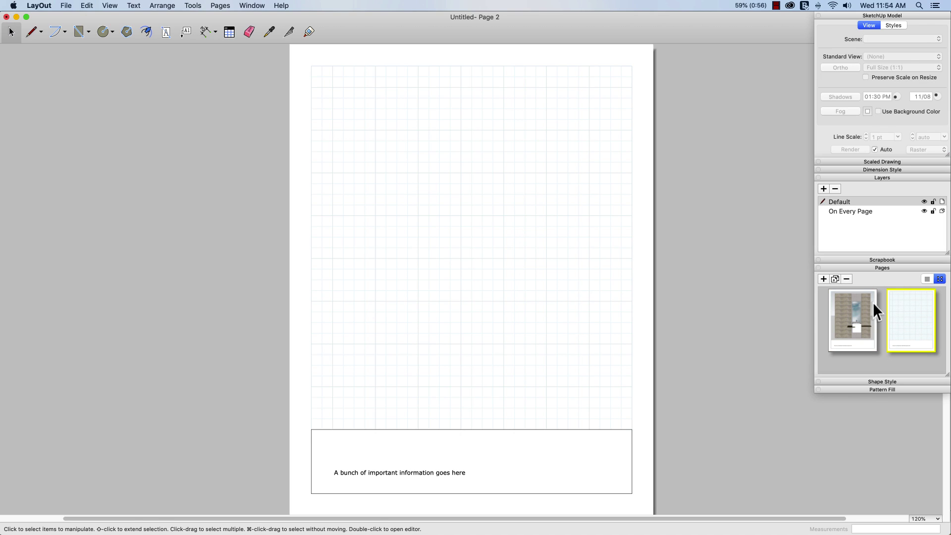
{"action": "left_click", "coordinate": [88, 6]}
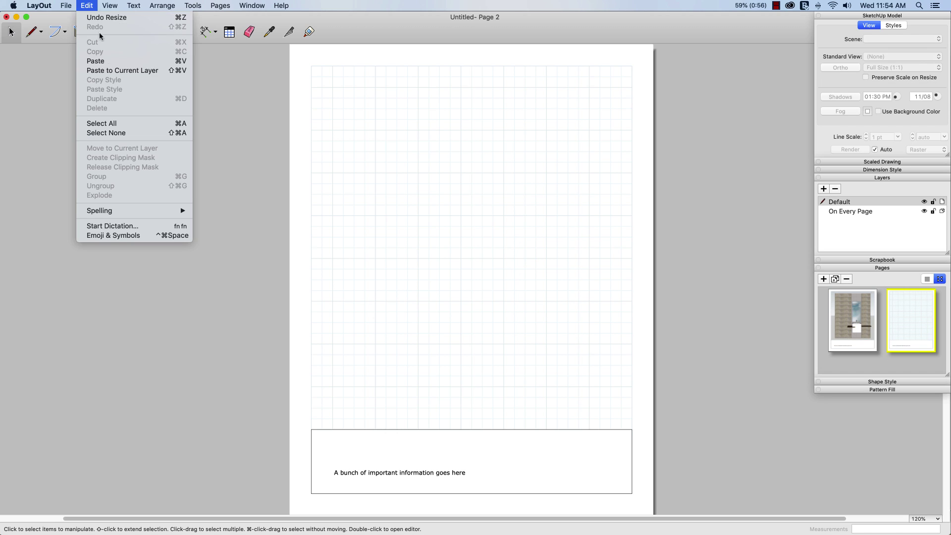
{"action": "left_click", "coordinate": [111, 71]}
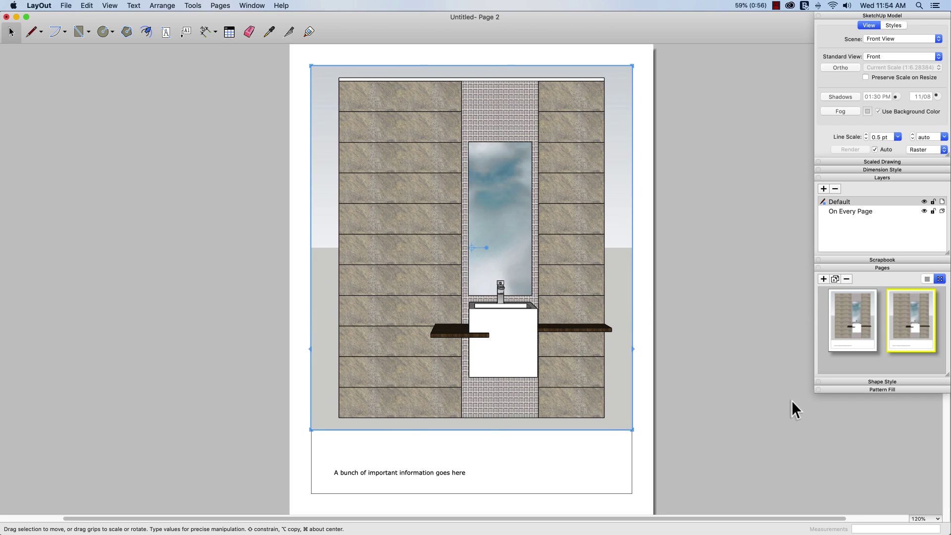
{"action": "left_click_drag", "start_coordinate": [479, 430], "coordinate": [461, 258]}
{"action": "left_click_drag", "start_coordinate": [636, 175], "coordinate": [472, 181]}
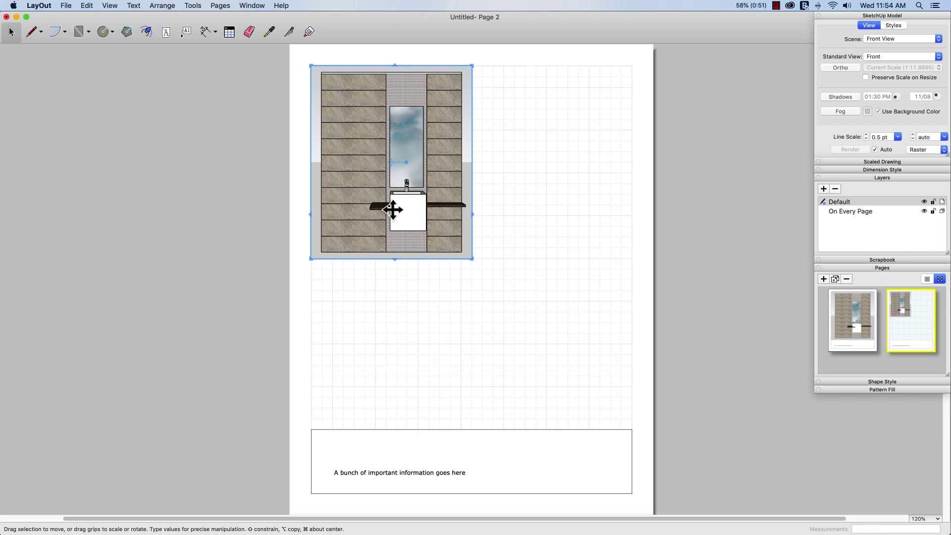
Set the viewport to the Sink Profile scene, then copy it to the right and set the copy to Faucet.
{"action": "right_click", "coordinate": [394, 212]}
{"action": "mouse_move", "coordinate": [452, 439]}
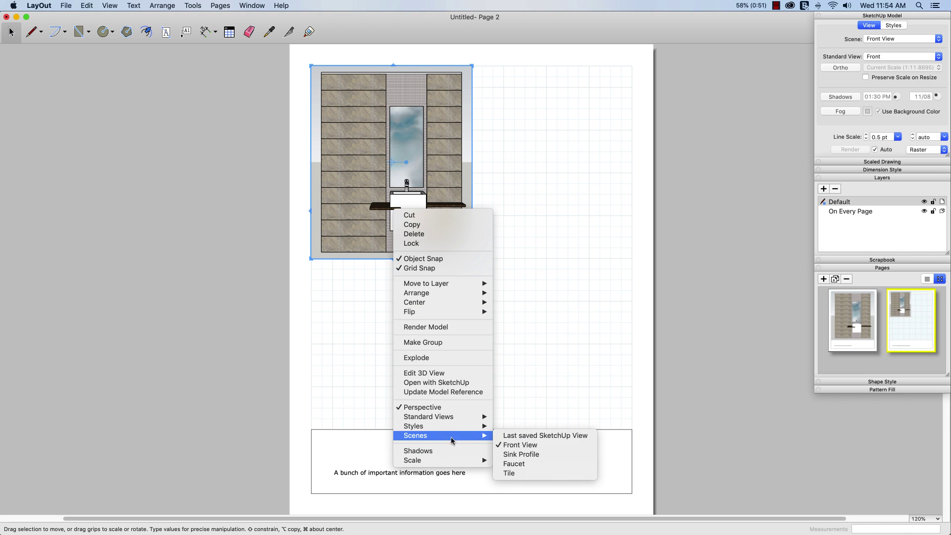
{"action": "left_click", "coordinate": [512, 455]}
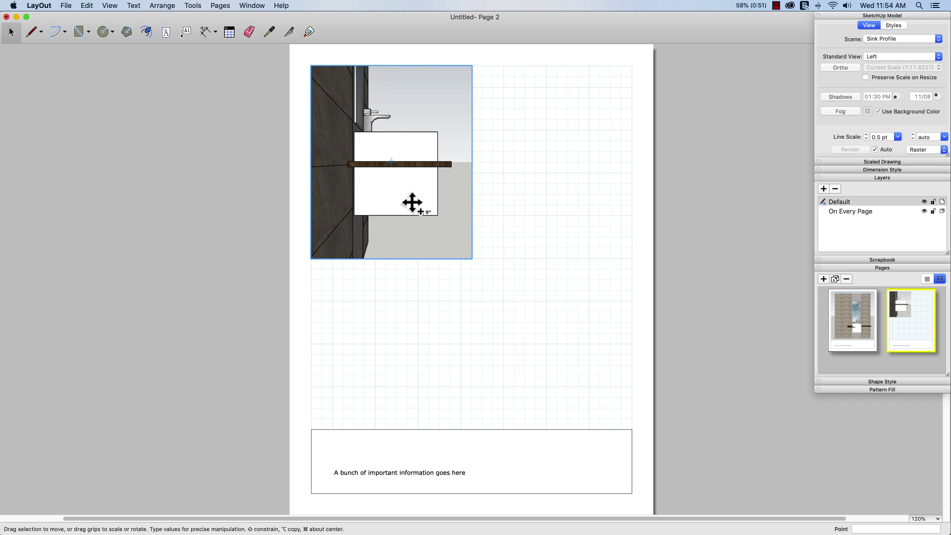
{"action": "left_click_drag", "start_coordinate": [412, 203], "coordinate": [577, 204], "text": "alt"}
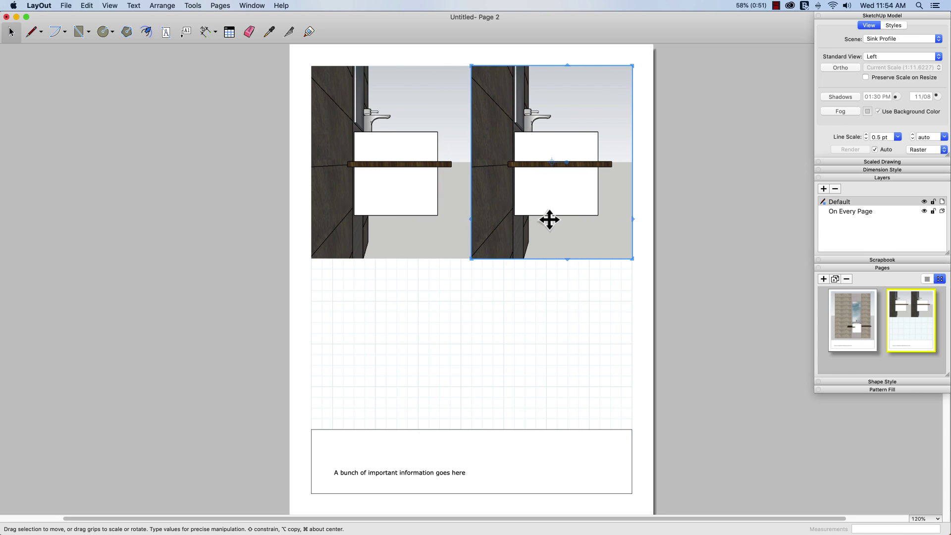
{"action": "right_click", "coordinate": [540, 209]}
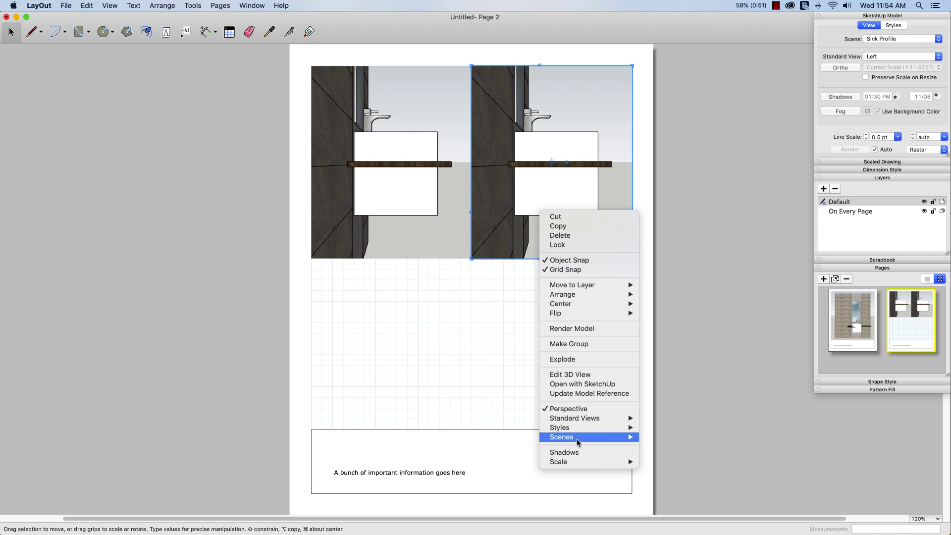
{"action": "mouse_move", "coordinate": [581, 439]}
{"action": "left_click", "coordinate": [655, 467]}
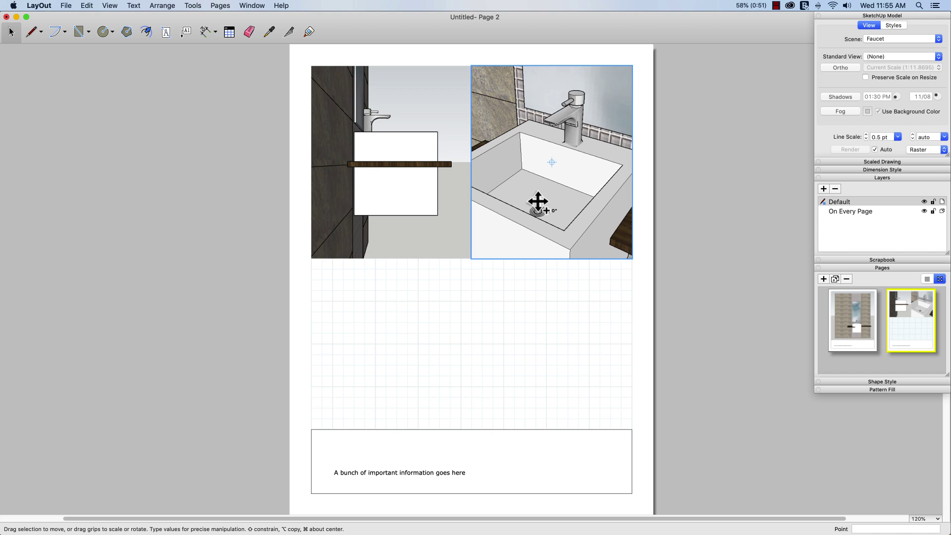
Copy a viewport below the top row, stretch it across the page width, and set it to the Tile scene.
{"action": "left_click_drag", "start_coordinate": [537, 202], "coordinate": [538, 376], "text": "alt"}
{"action": "left_click_drag", "start_coordinate": [551, 236], "coordinate": [552, 269]}
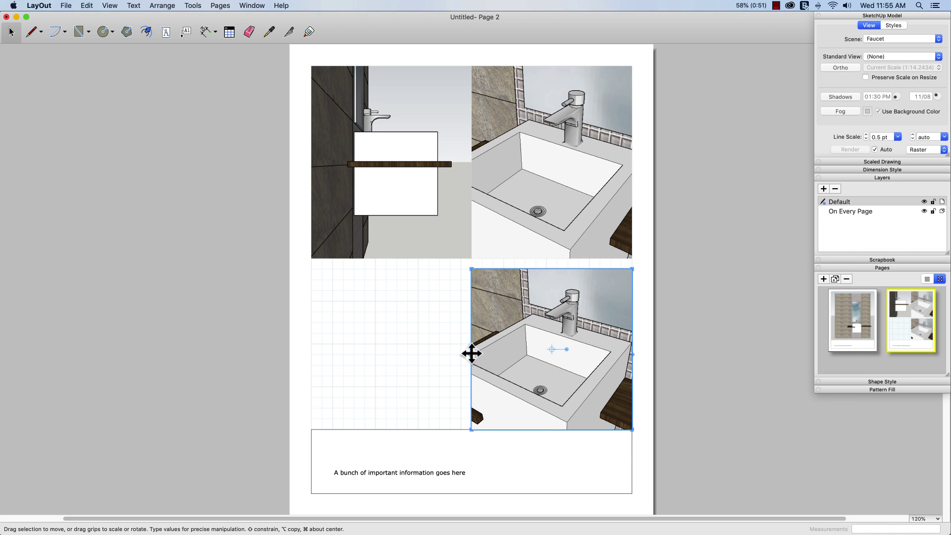
{"action": "left_click_drag", "start_coordinate": [470, 357], "coordinate": [312, 362]}
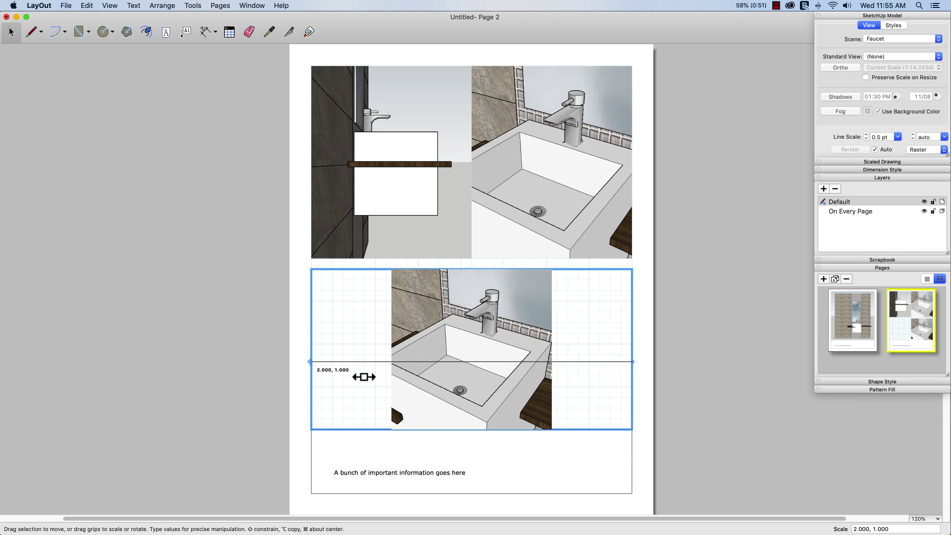
{"action": "left_click", "coordinate": [488, 416]}
{"action": "left_click_drag", "start_coordinate": [487, 433], "coordinate": [486, 379]}
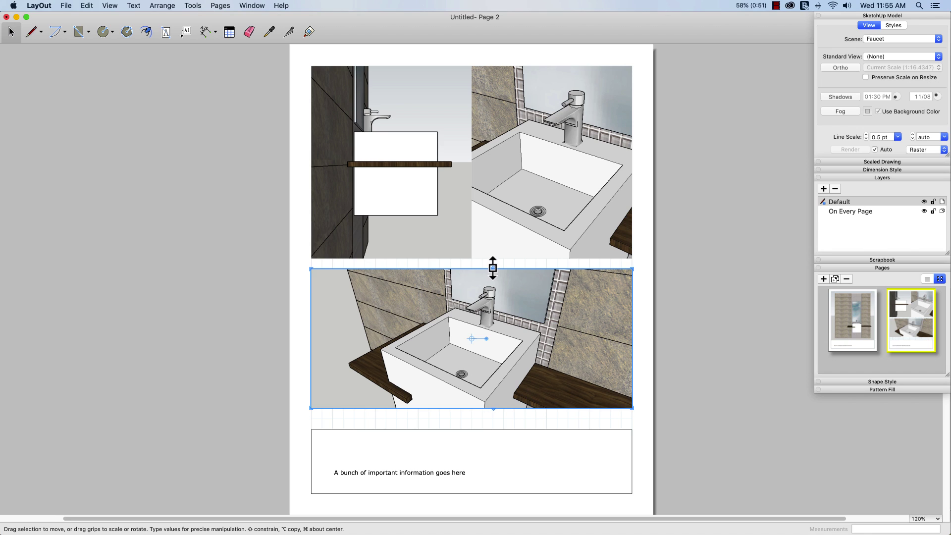
{"action": "left_click_drag", "start_coordinate": [488, 269], "coordinate": [489, 279]}
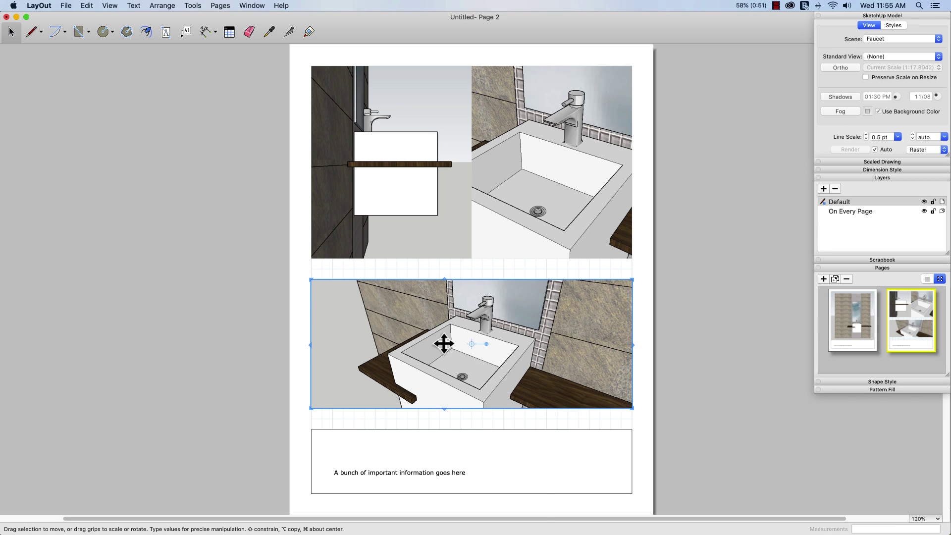
{"action": "right_click", "coordinate": [444, 347]}
{"action": "mouse_move", "coordinate": [511, 504]}
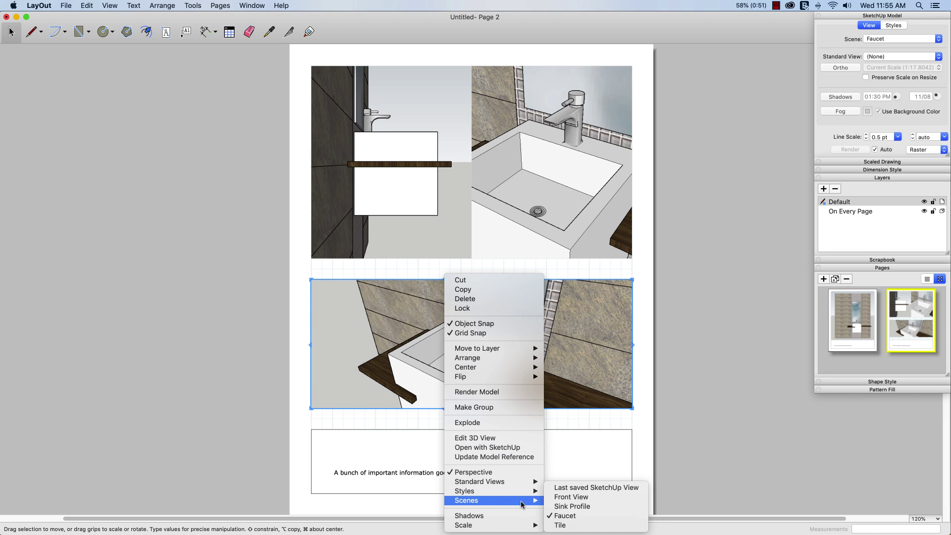
{"action": "left_click", "coordinate": [565, 524]}
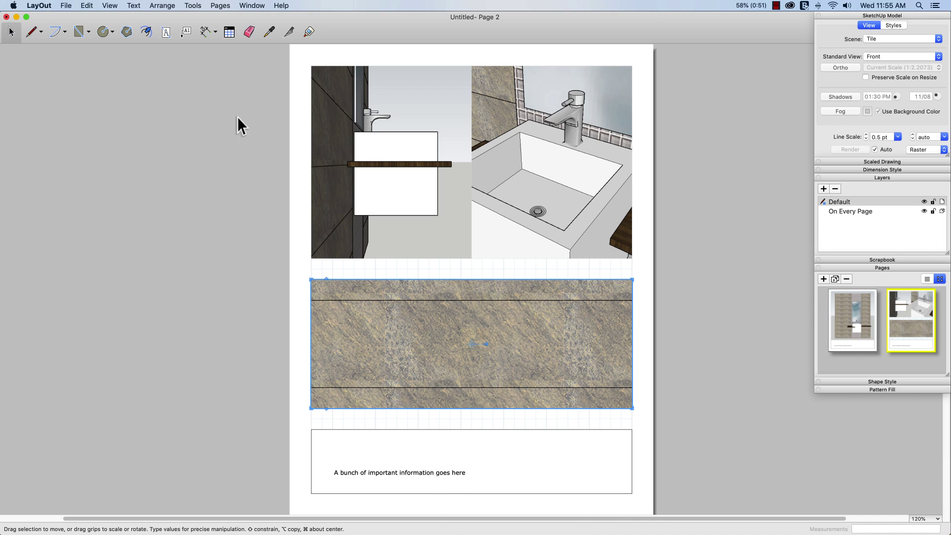
Add an 'Info about this view' label below the left viewport, then copy it under the right and tile viewports.
{"action": "left_click", "coordinate": [166, 33]}
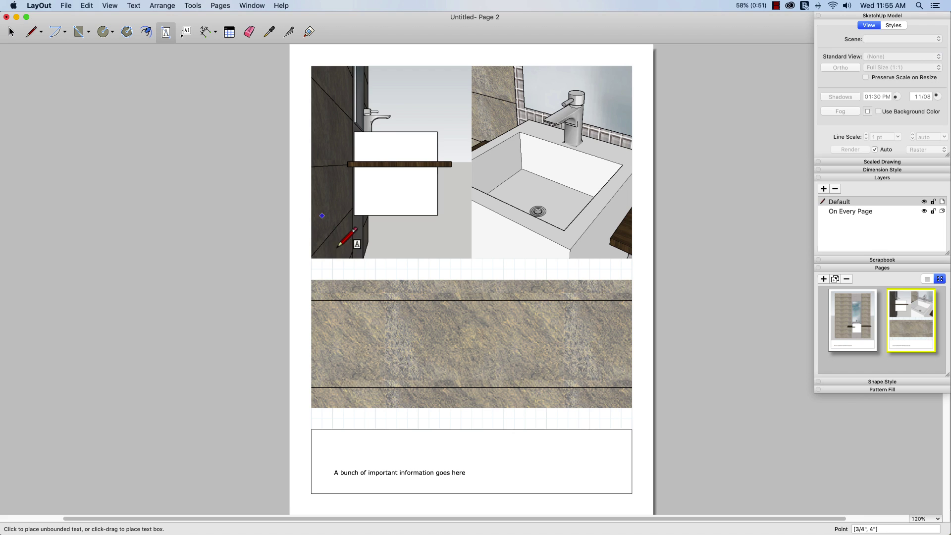
{"action": "left_click", "coordinate": [330, 272]}
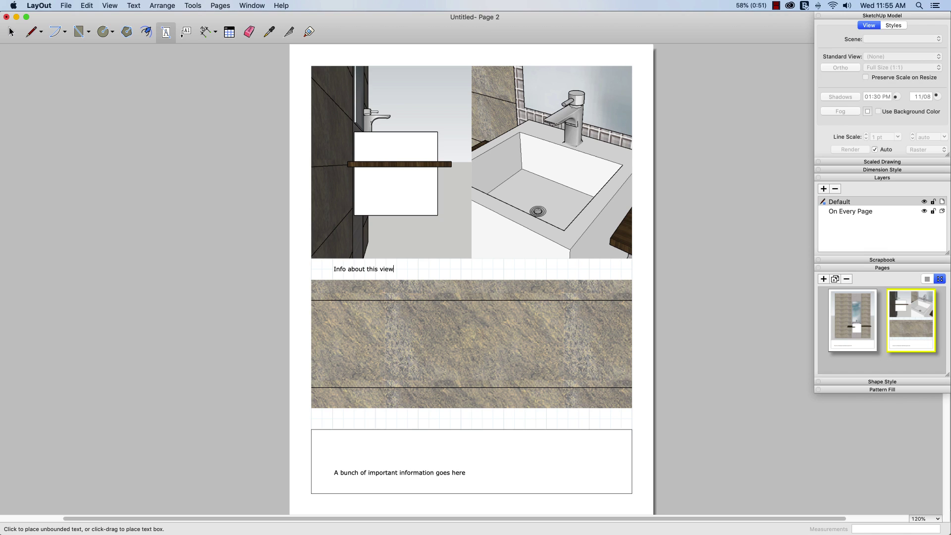
{"action": "left_click", "coordinate": [12, 32]}
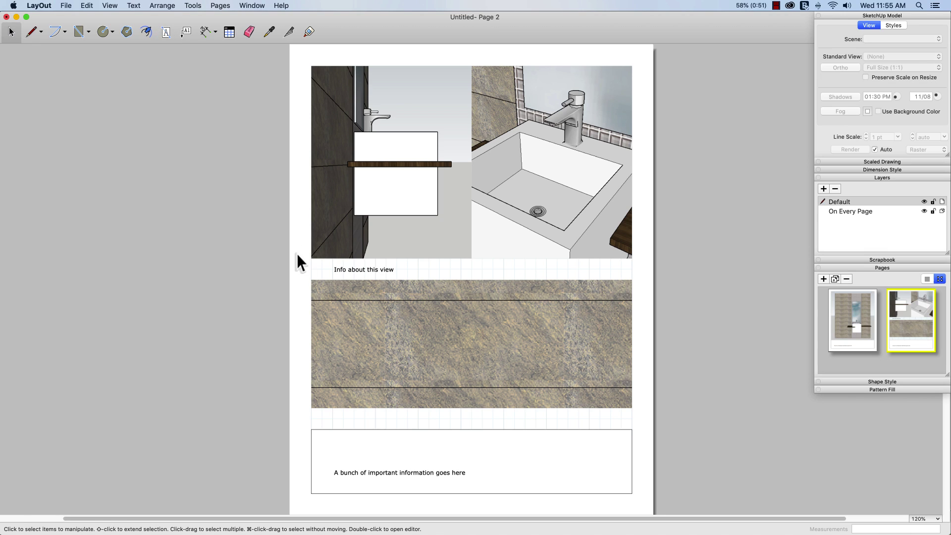
{"action": "left_click", "coordinate": [337, 269]}
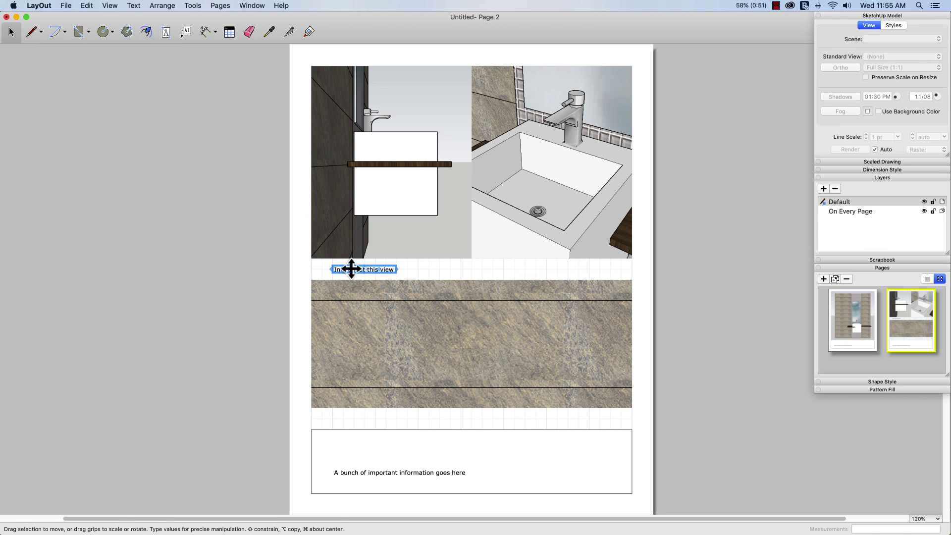
{"action": "left_click_drag", "start_coordinate": [351, 269], "coordinate": [532, 270]}
{"action": "left_click_drag", "start_coordinate": [356, 268], "coordinate": [358, 419], "text": "alt"}
{"action": "left_click", "coordinate": [242, 384]}
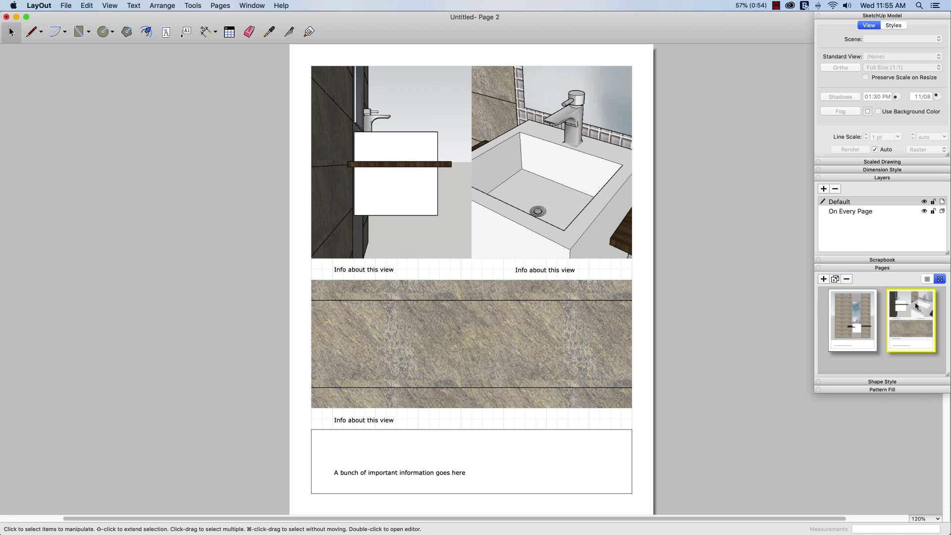
Flip between page 1 and page 2 to compare the layouts.
{"action": "left_click", "coordinate": [848, 310]}
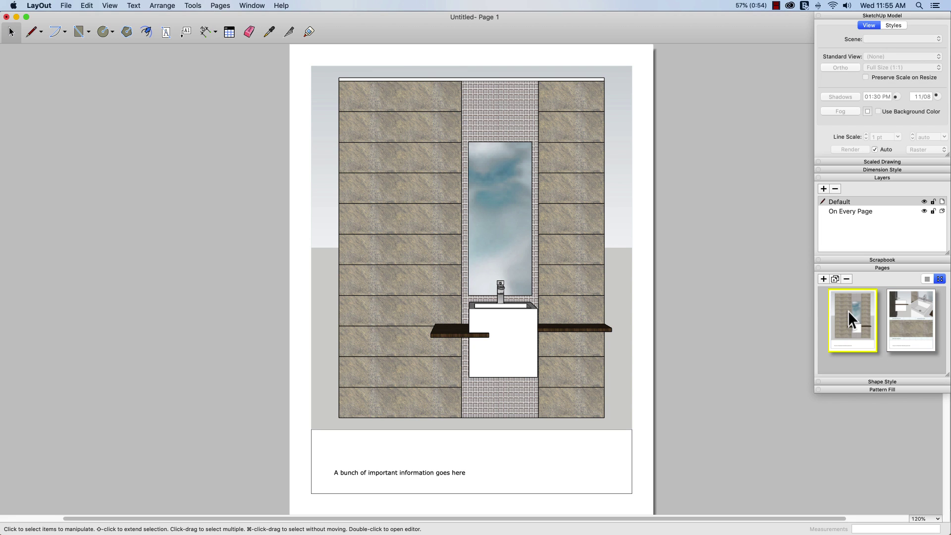
{"action": "left_click", "coordinate": [910, 317]}
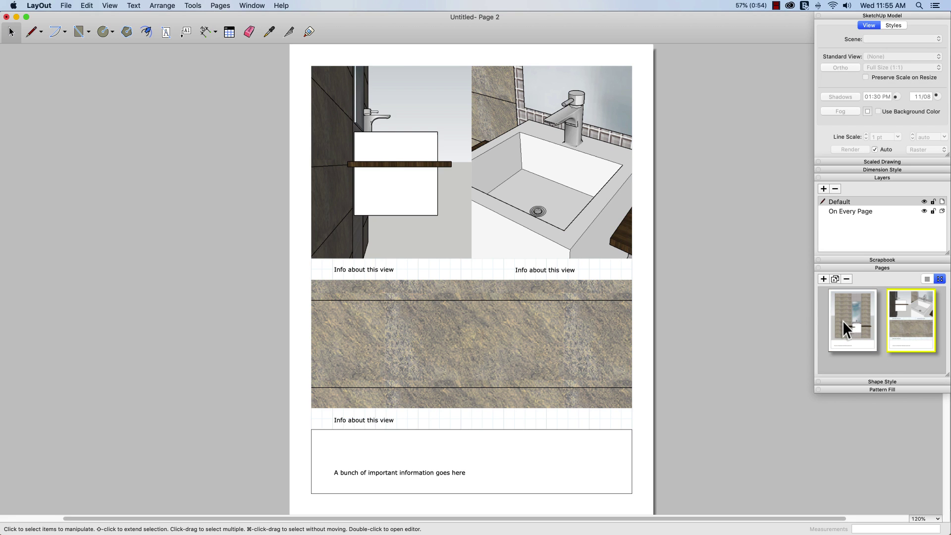
{"action": "left_click", "coordinate": [843, 320]}
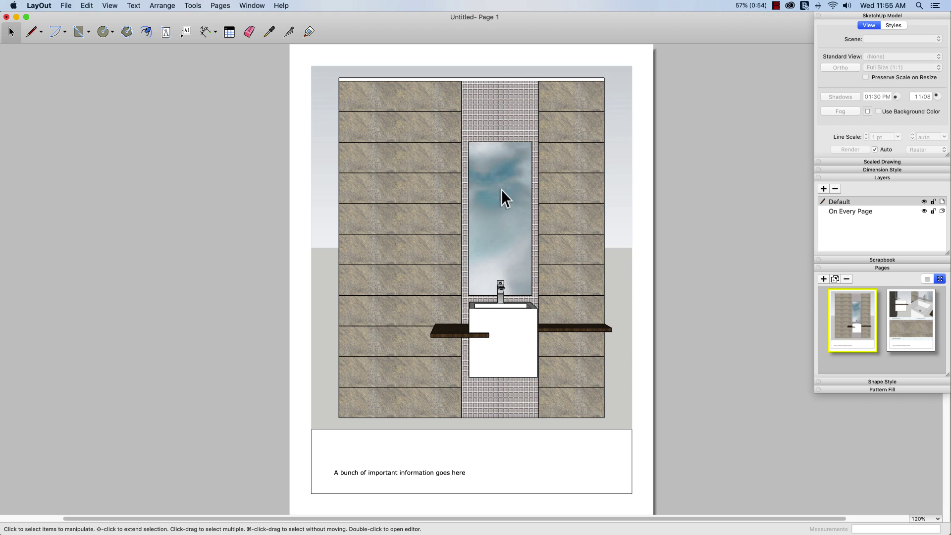
{"action": "left_click", "coordinate": [907, 323]}
{"action": "left_click", "coordinate": [842, 310]}
{"action": "left_click", "coordinate": [904, 309]}
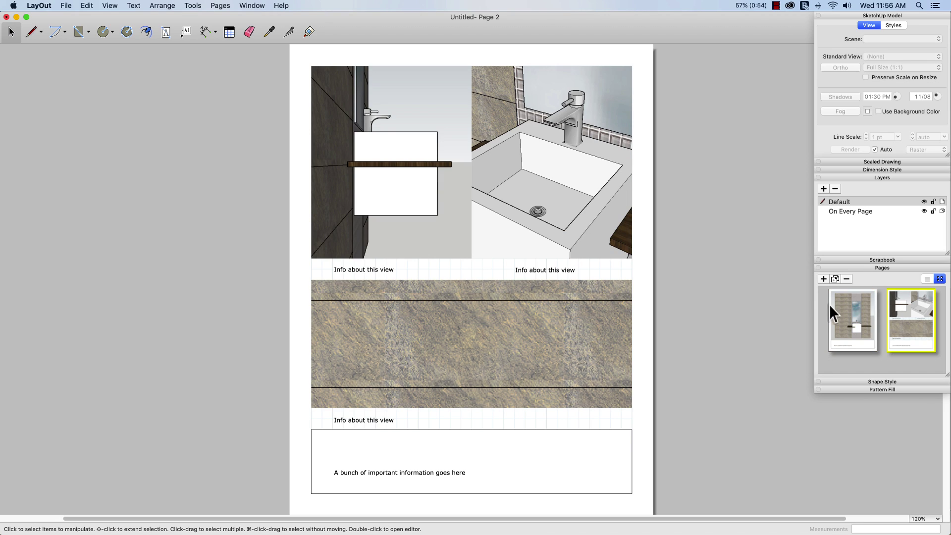
Save the two-page document as a LayOut template named 'Powder Room Details'.
{"action": "left_click", "coordinate": [65, 6]}
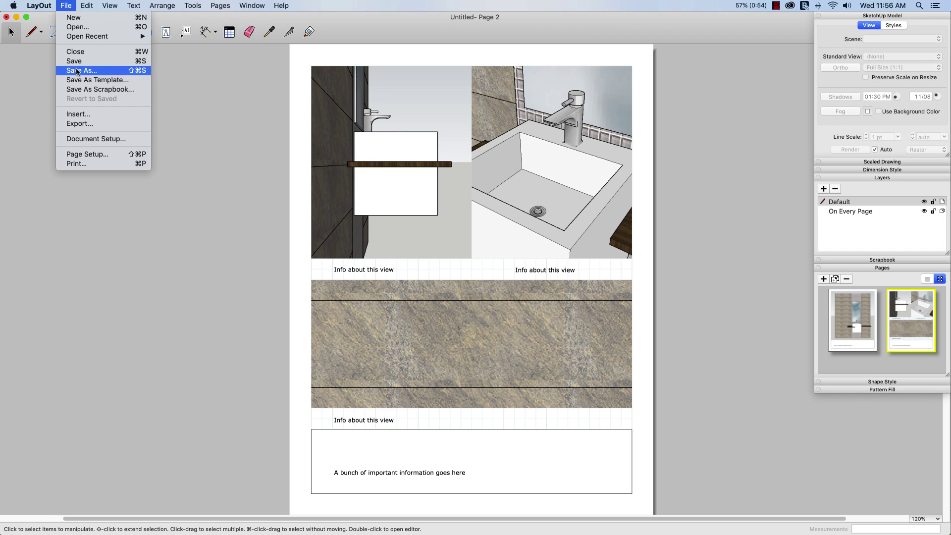
{"action": "left_click", "coordinate": [83, 82]}
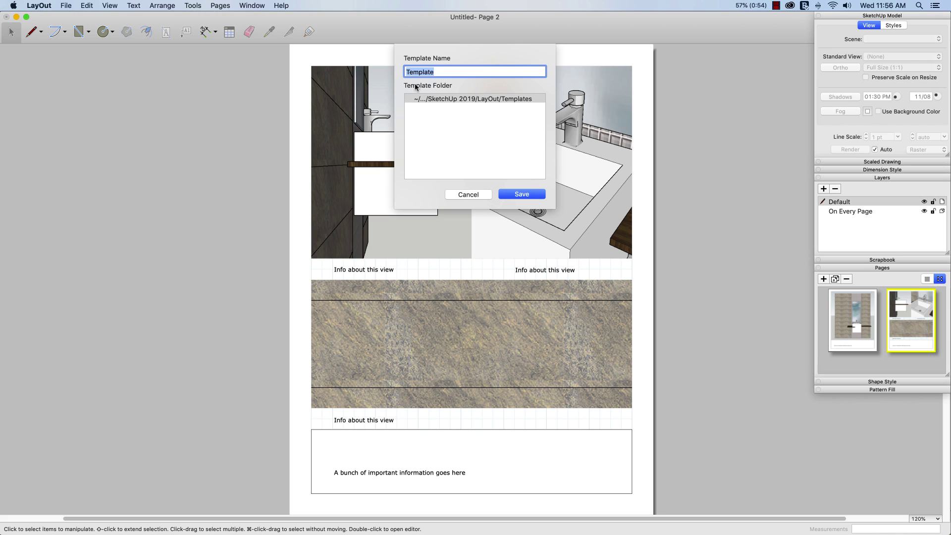
{"action": "type", "text": "Powder Room Details"}
{"action": "left_click", "coordinate": [523, 198]}
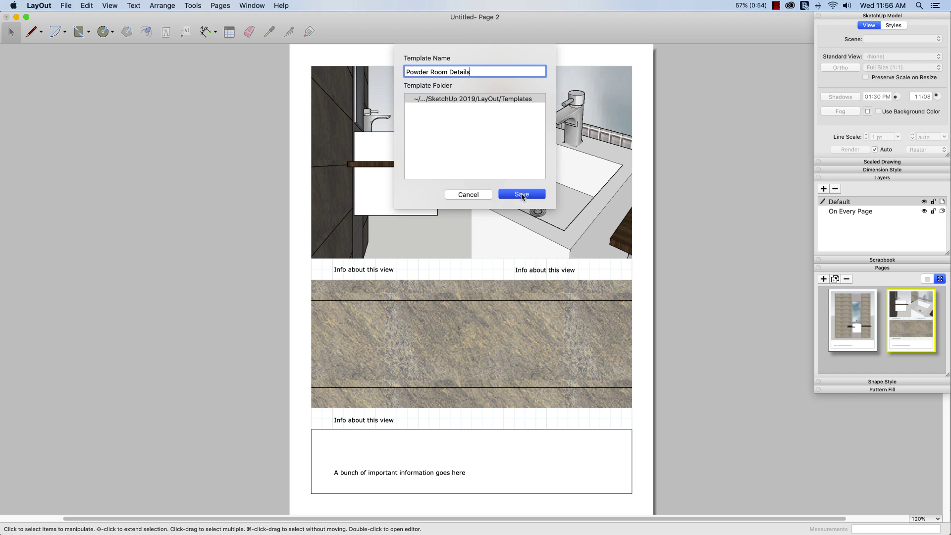
{"action": "left_click", "coordinate": [522, 195]}
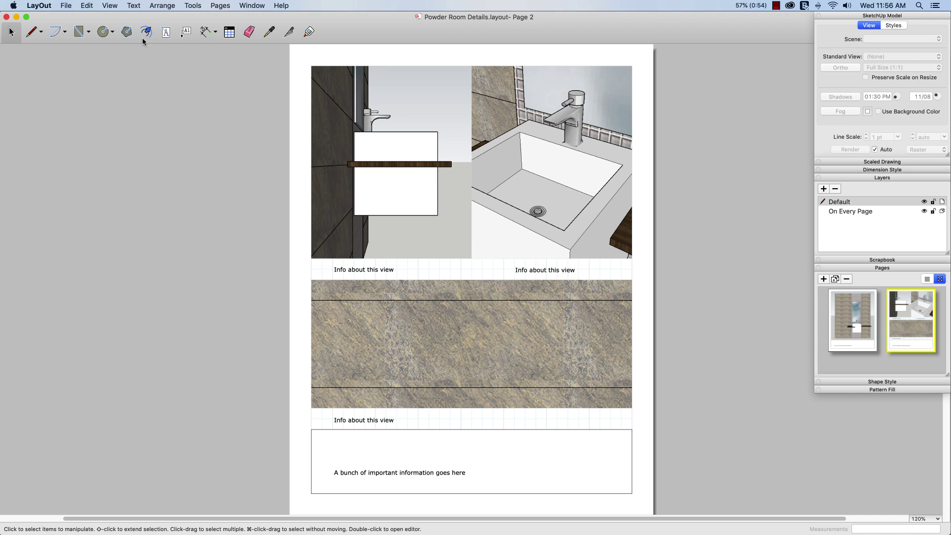
Create a new document from the Powder Room Details template under My templates.
{"action": "left_click", "coordinate": [65, 6]}
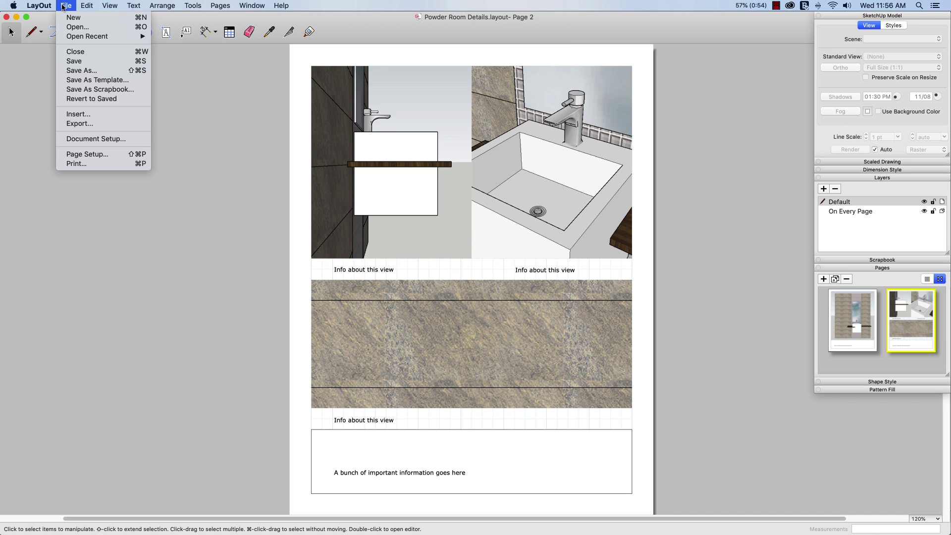
{"action": "left_click", "coordinate": [85, 18]}
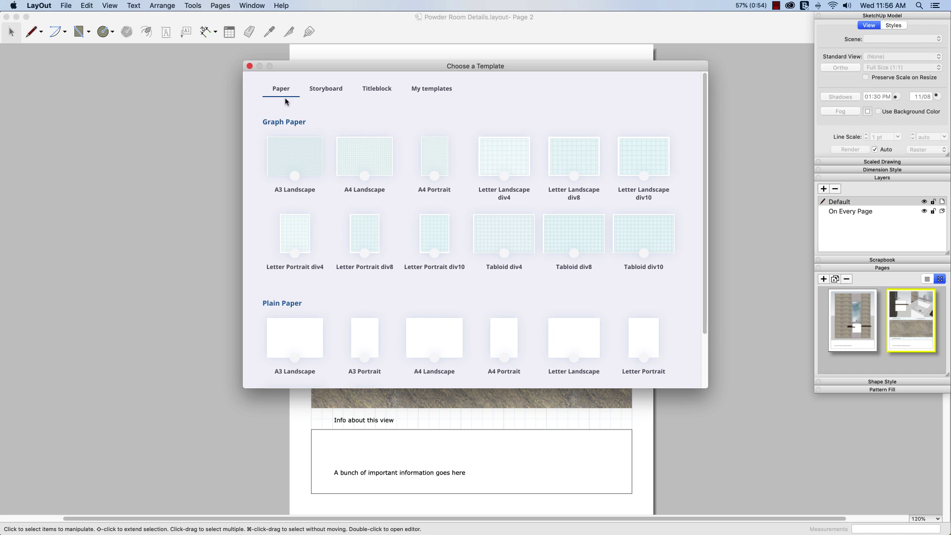
{"action": "scroll", "coordinate": [302, 262], "scroll_direction": "down", "scroll_amount": 3}
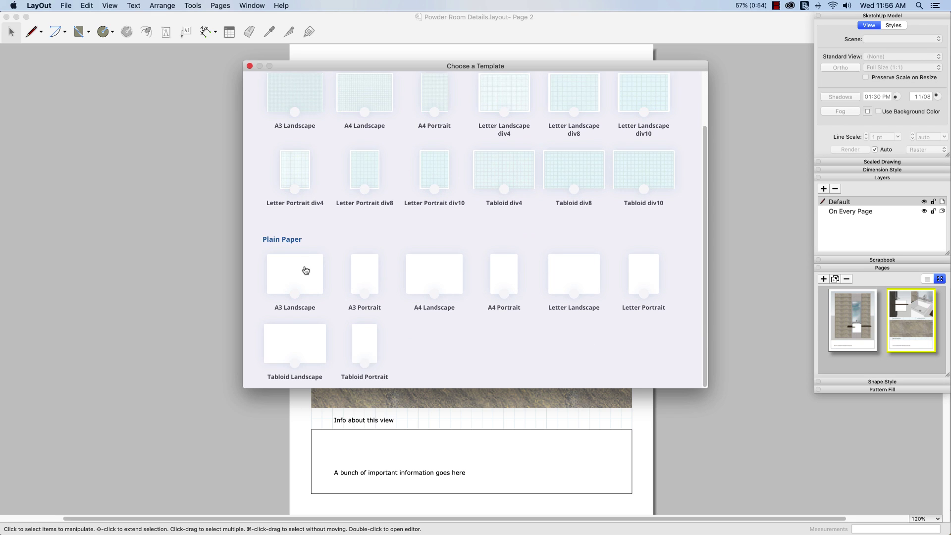
{"action": "scroll", "coordinate": [306, 269], "scroll_direction": "up", "scroll_amount": 3}
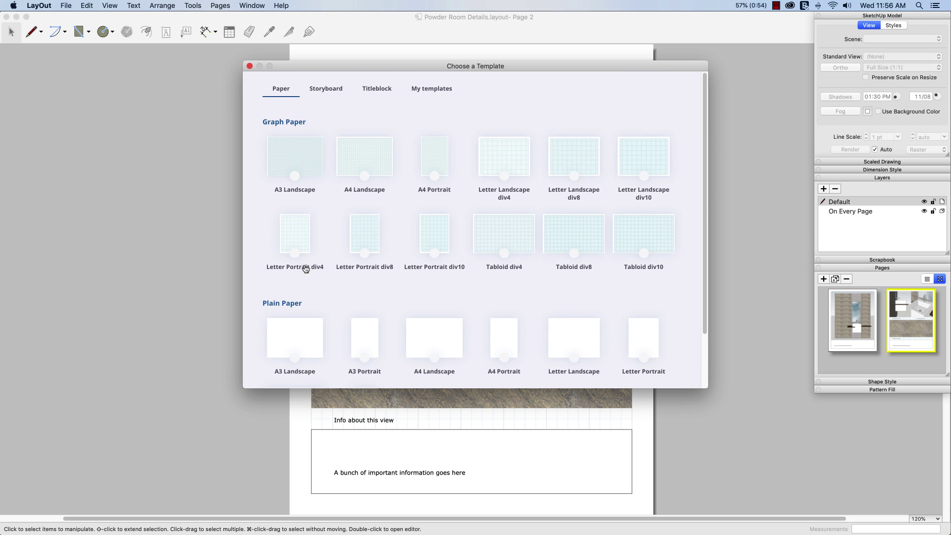
{"action": "left_click", "coordinate": [431, 91]}
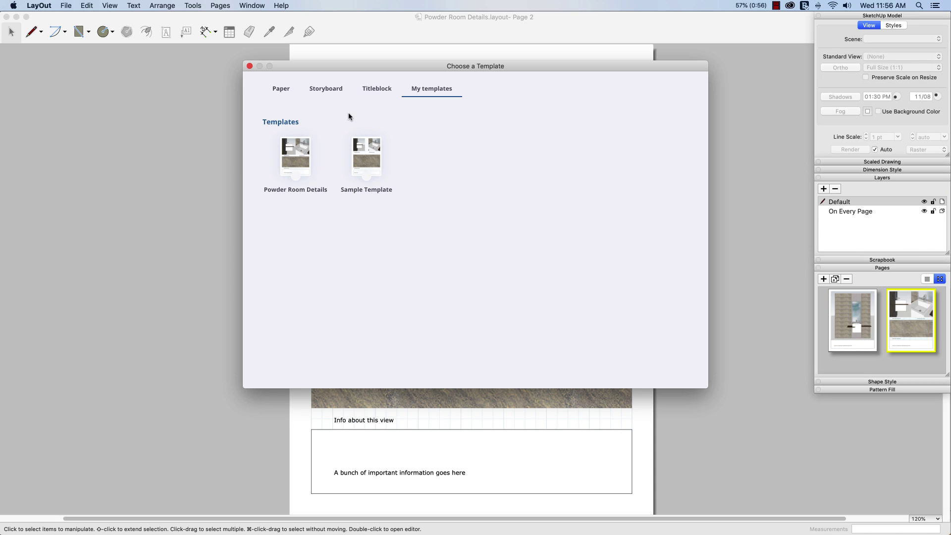
{"action": "left_click", "coordinate": [294, 161]}
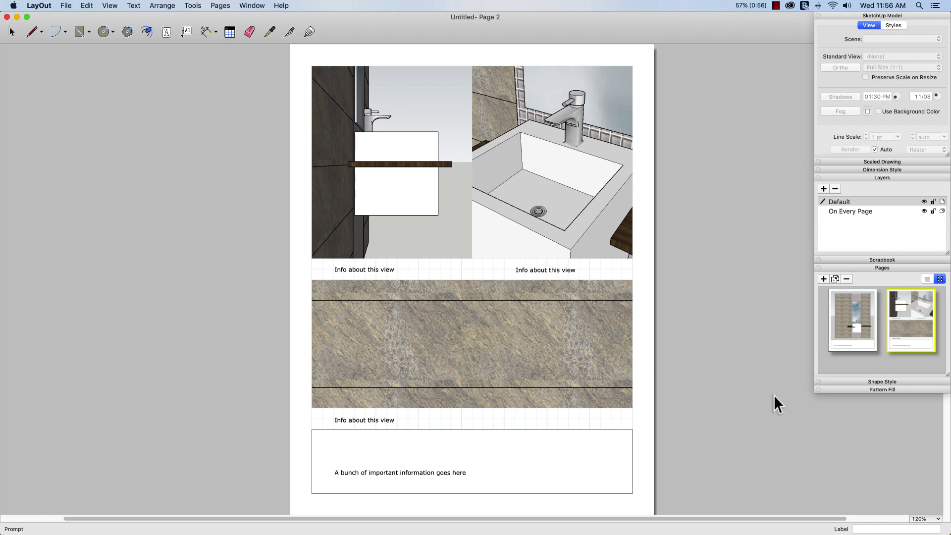
Review page 1 and page 2 of the new document.
{"action": "left_click", "coordinate": [850, 307]}
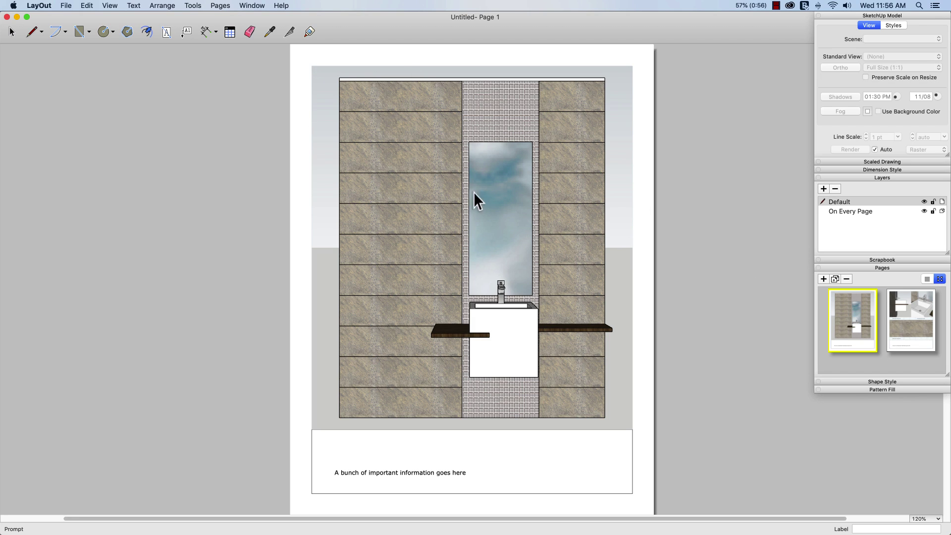
{"action": "left_click", "coordinate": [912, 317]}
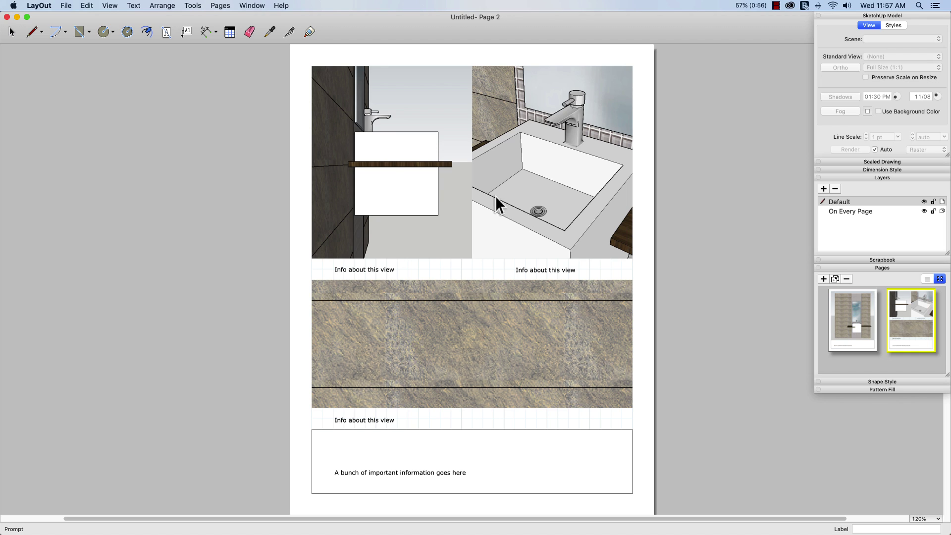
{"action": "left_click", "coordinate": [843, 315]}
Relink the Powder Room 01.skp reference to Powder Room 02.skp in Document Setup.
{"action": "left_click", "coordinate": [67, 6]}
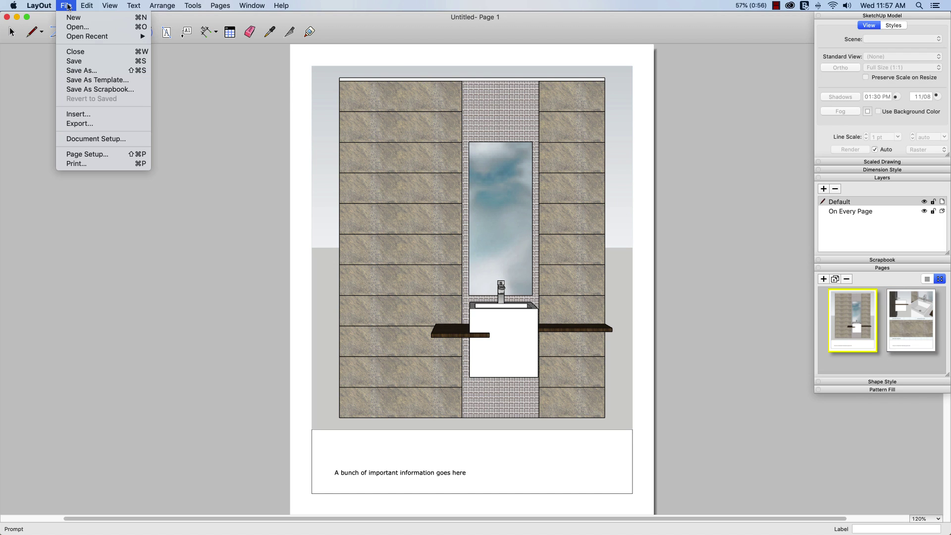
{"action": "left_click", "coordinate": [97, 140]}
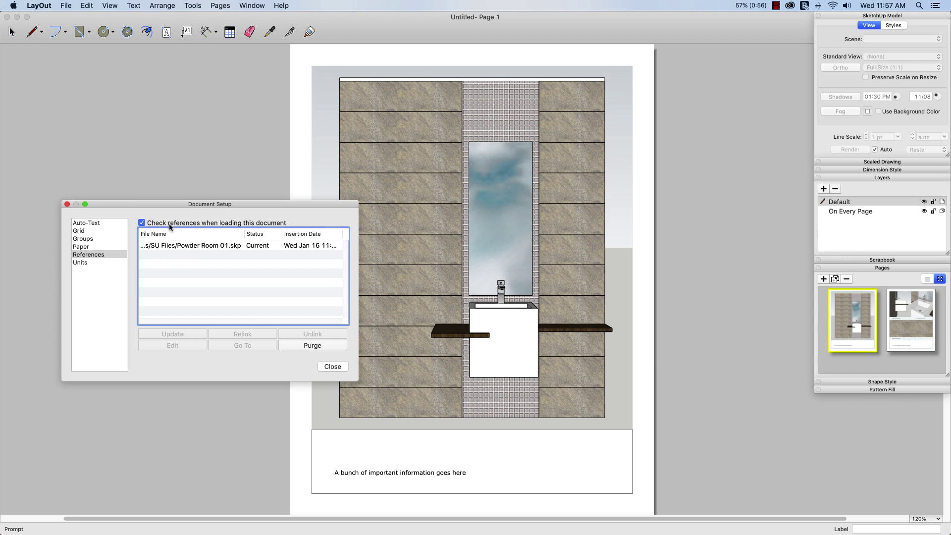
{"action": "left_click", "coordinate": [189, 246]}
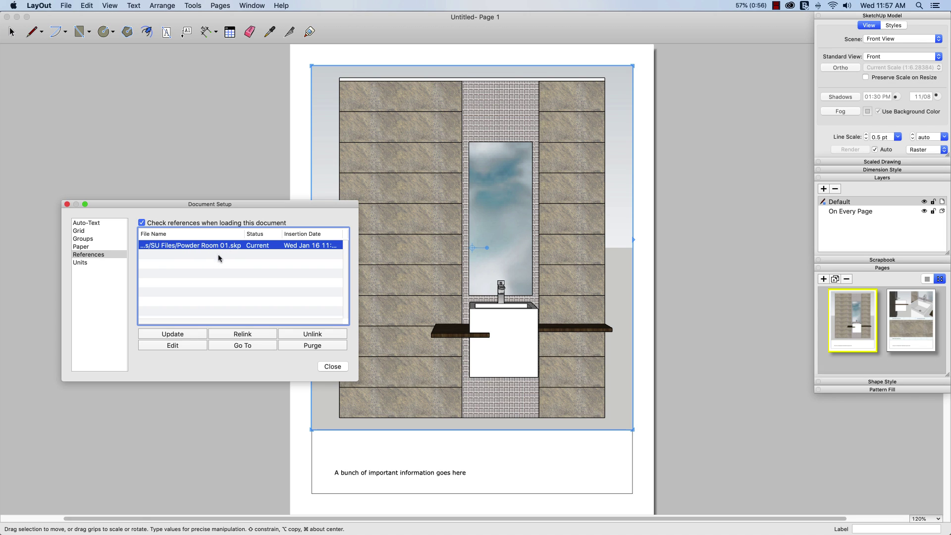
{"action": "left_click", "coordinate": [243, 335]}
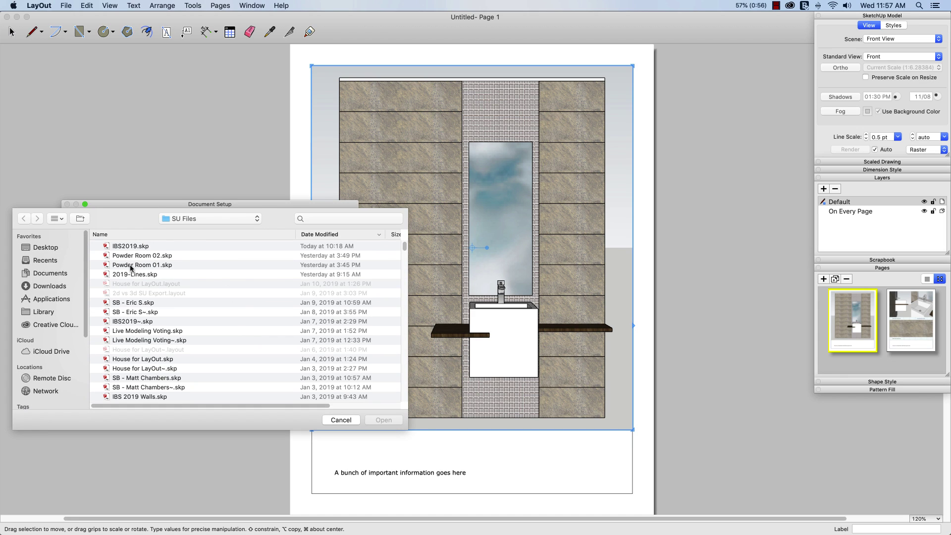
{"action": "left_click", "coordinate": [133, 258]}
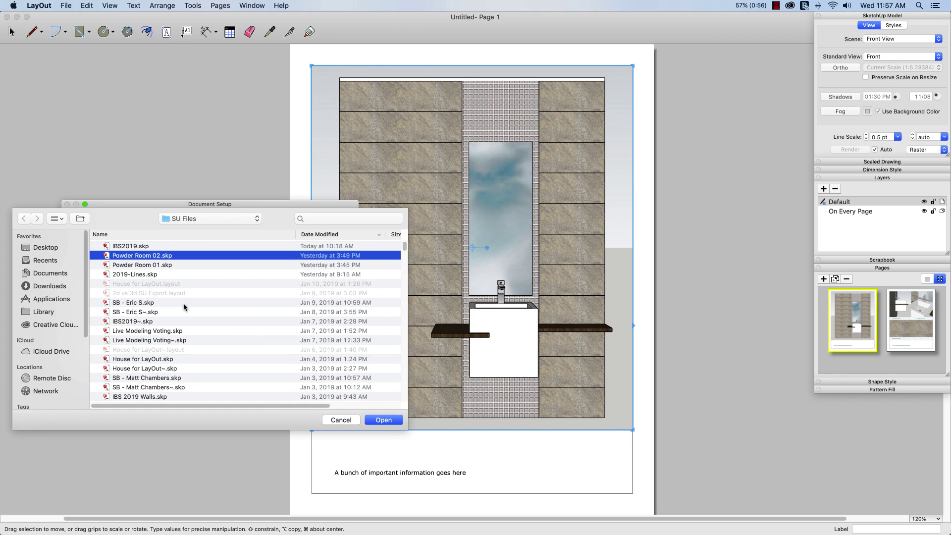
{"action": "left_click", "coordinate": [378, 421]}
{"action": "left_click", "coordinate": [333, 366]}
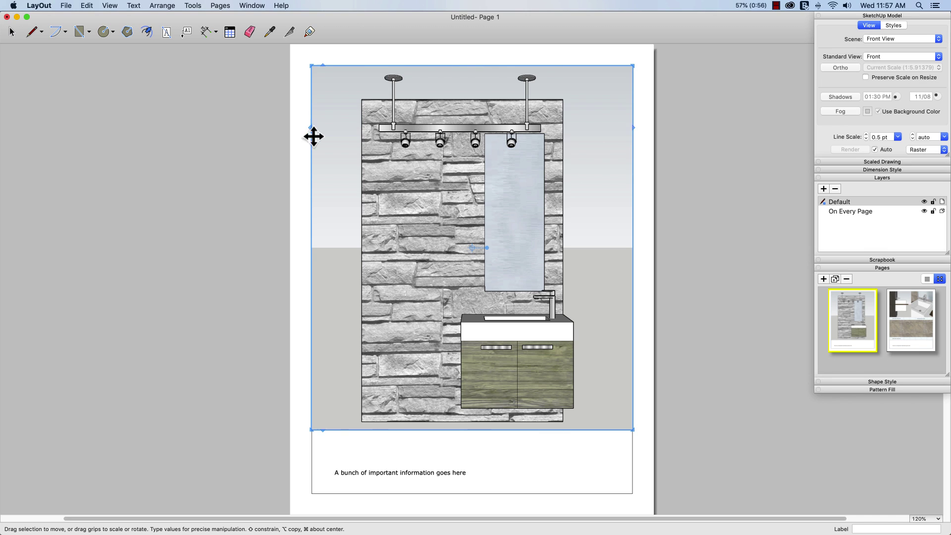
Check that page 2 and page 1 now show Powder Room 02's stone-wall scenes.
{"action": "left_click", "coordinate": [909, 317]}
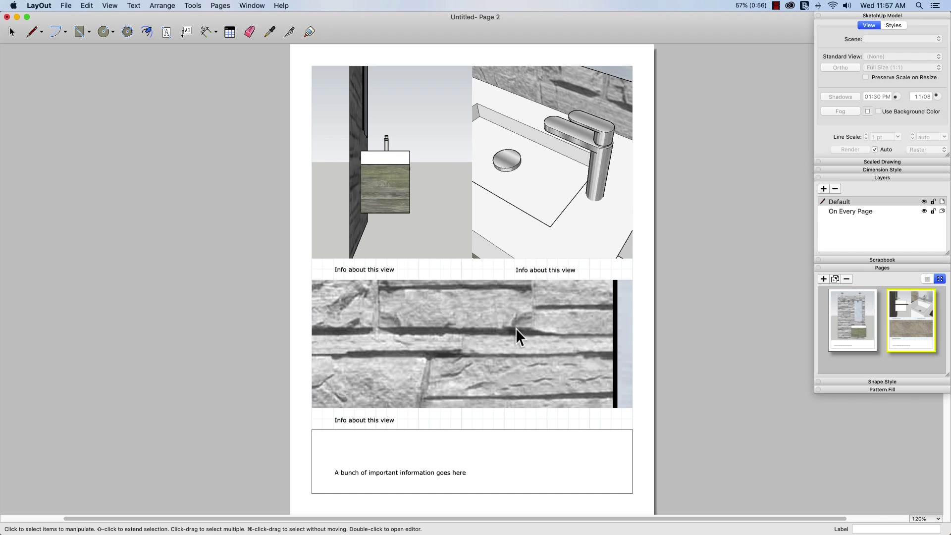
{"action": "left_click", "coordinate": [852, 314]}
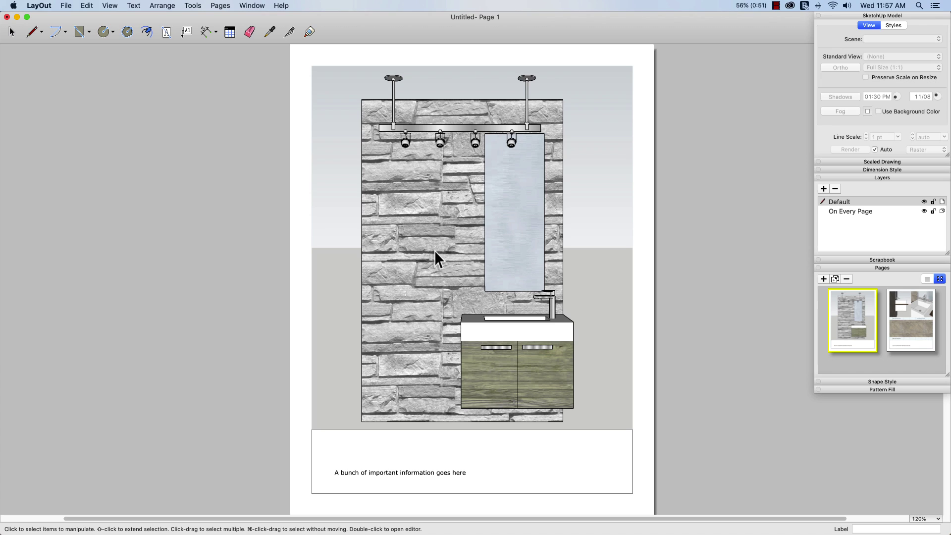